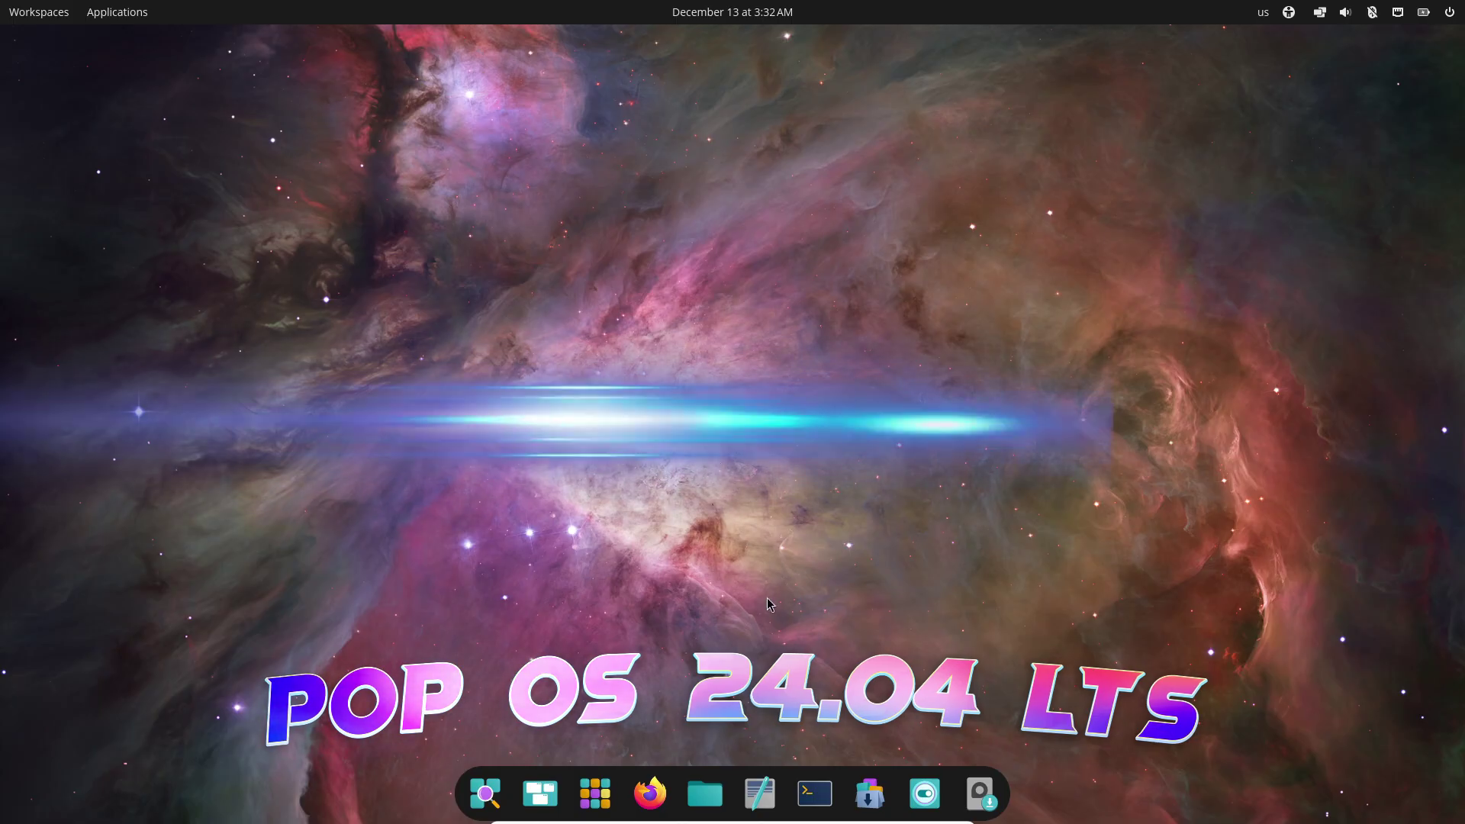
Step: Run neofetch in a new terminal to print the system information
left_click(814, 794)
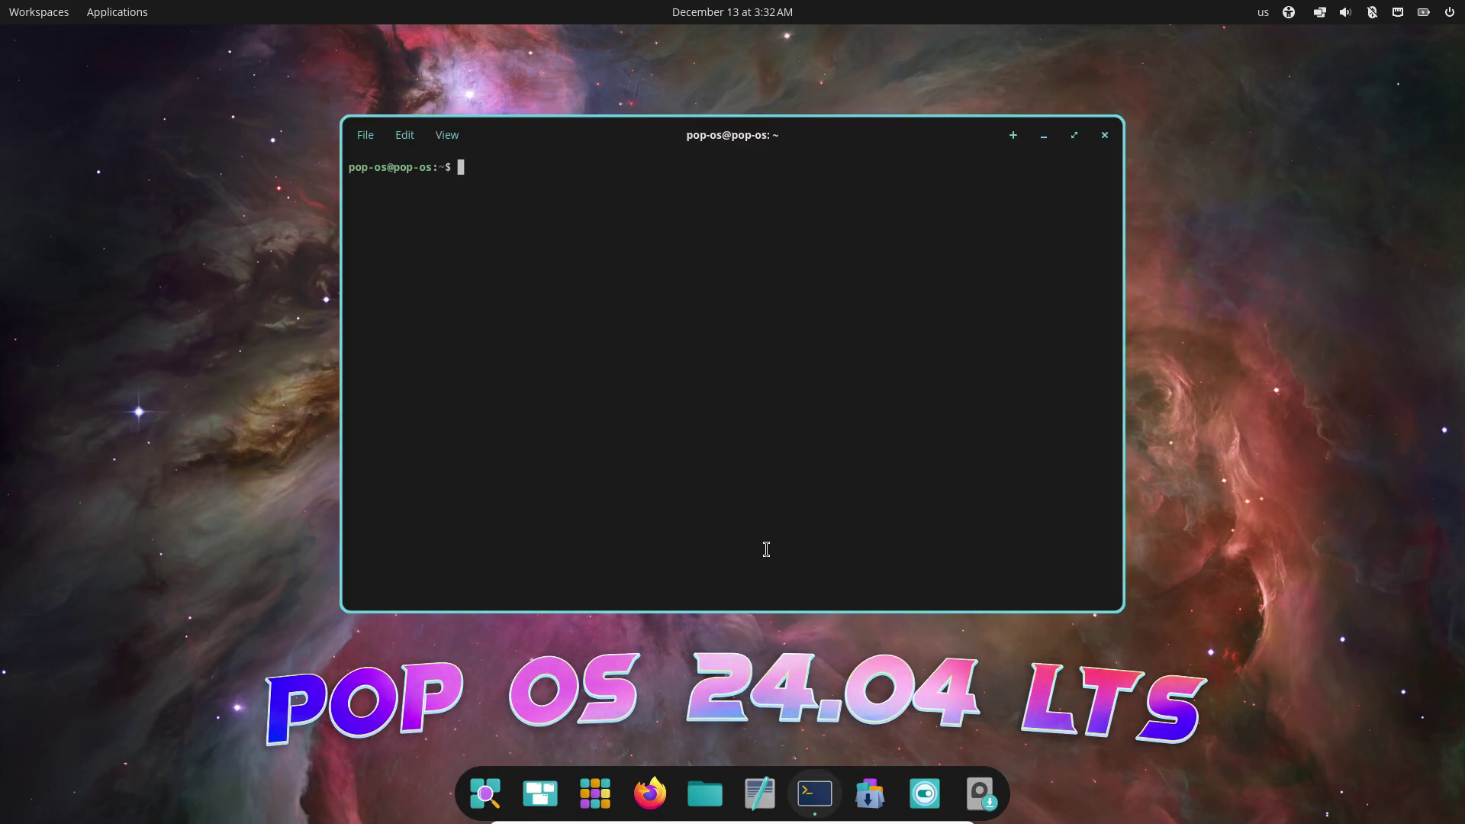
type("neofetch")
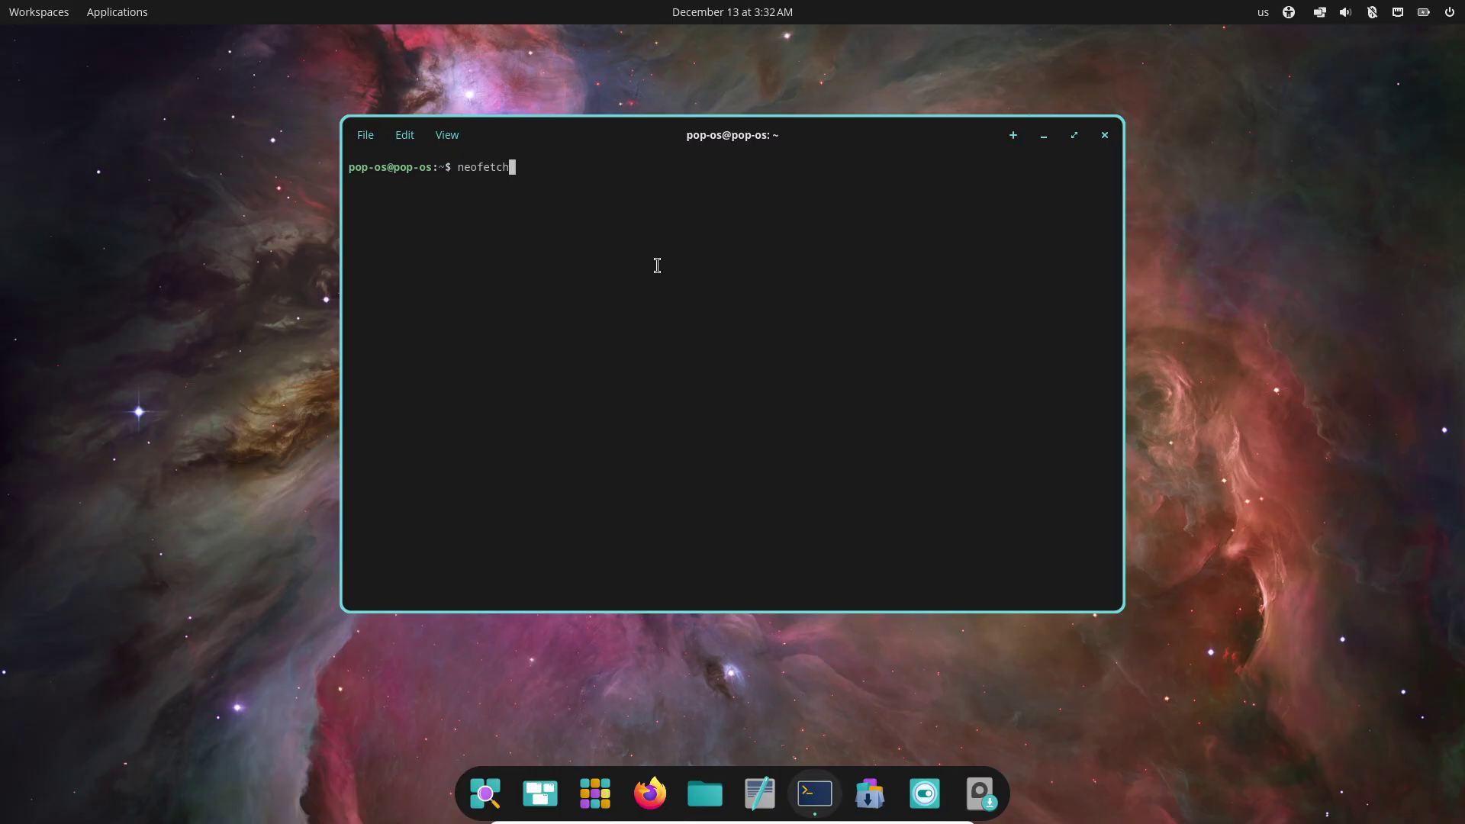
key("Return")
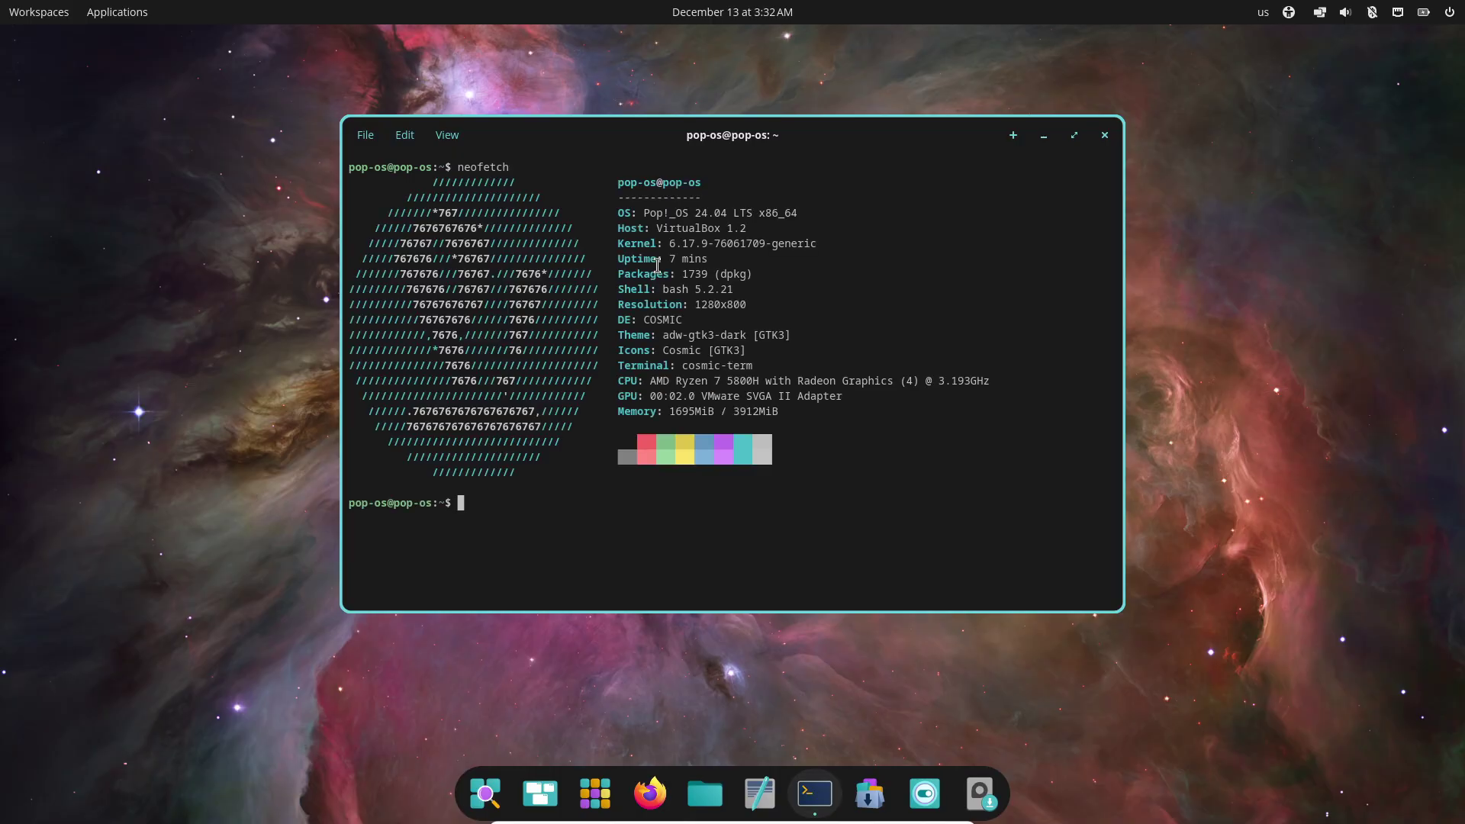
Step: Highlight the Shell, Resolution, DE, Host and Kernel lines, then close the terminal
left_click_drag(833, 210, 588, 200)
left_click_drag(875, 303, 604, 295)
left_click_drag(847, 244, 598, 227)
left_click(1104, 135)
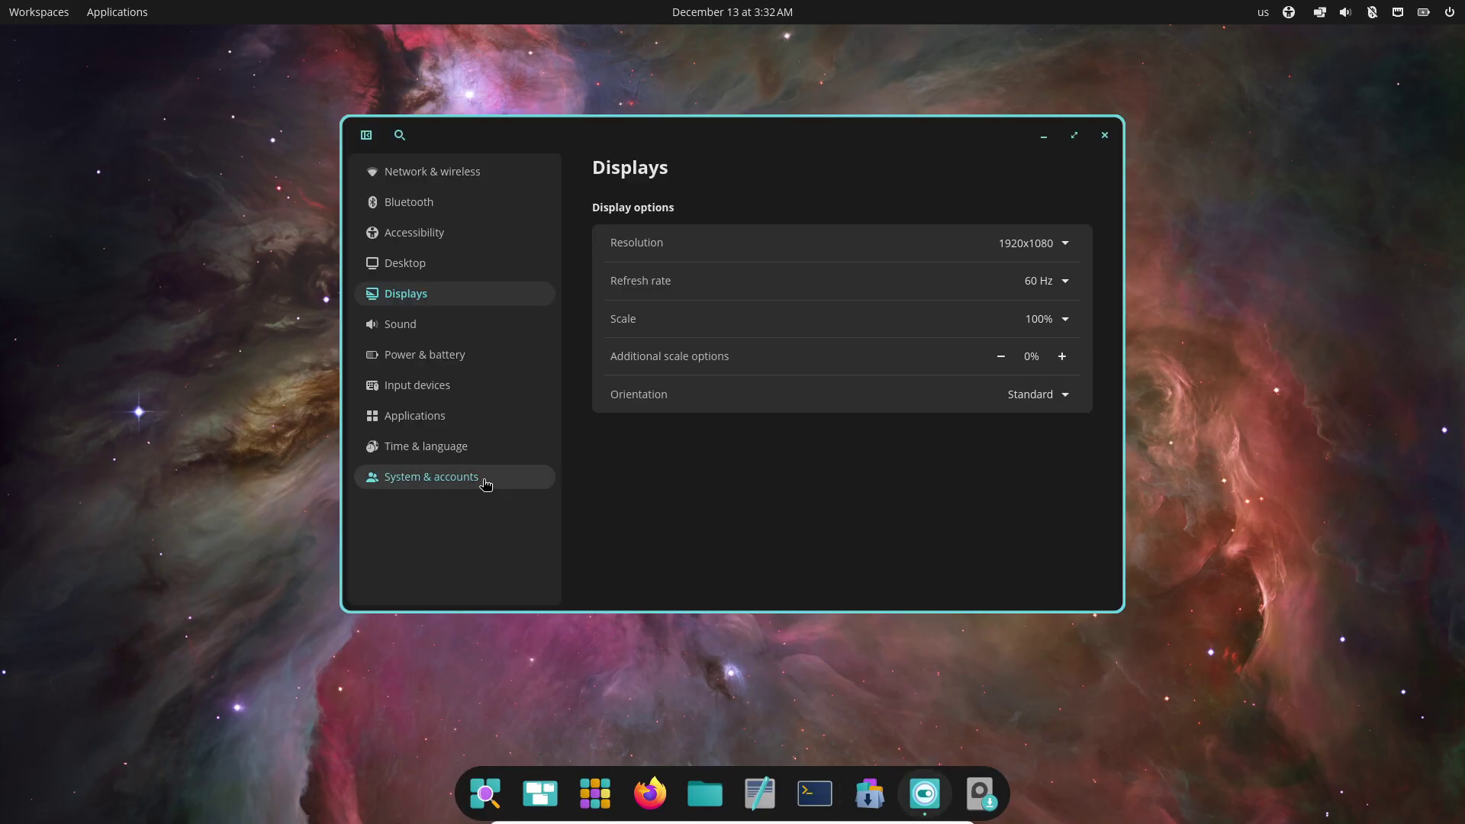
Step: View the About page under System & accounts settings, then close Settings
left_click(481, 477)
left_click(690, 317)
scroll(784, 374, "down", 5)
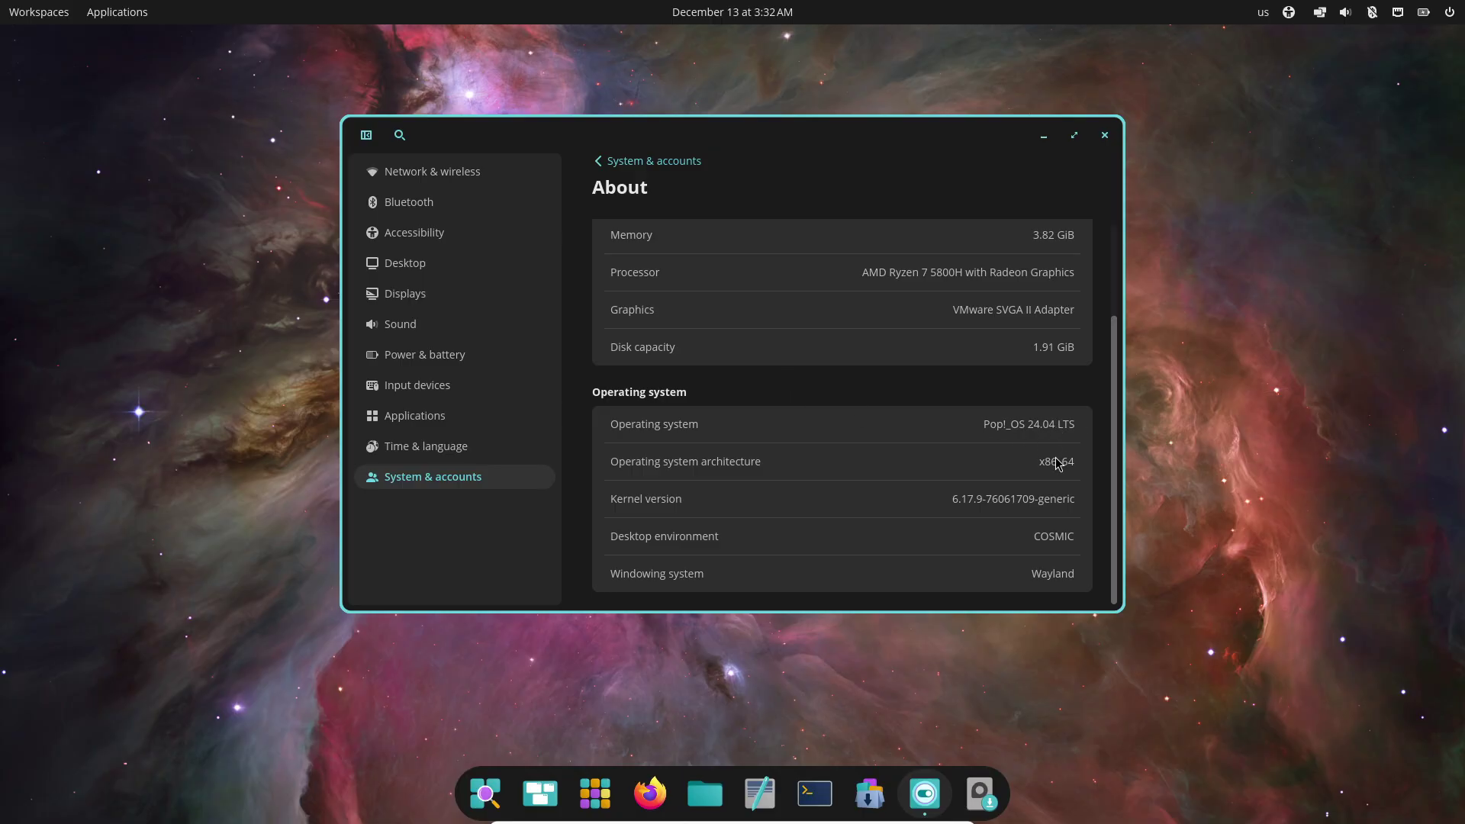
scroll(1036, 500, "up", 5)
scroll(1035, 499, "down", 5)
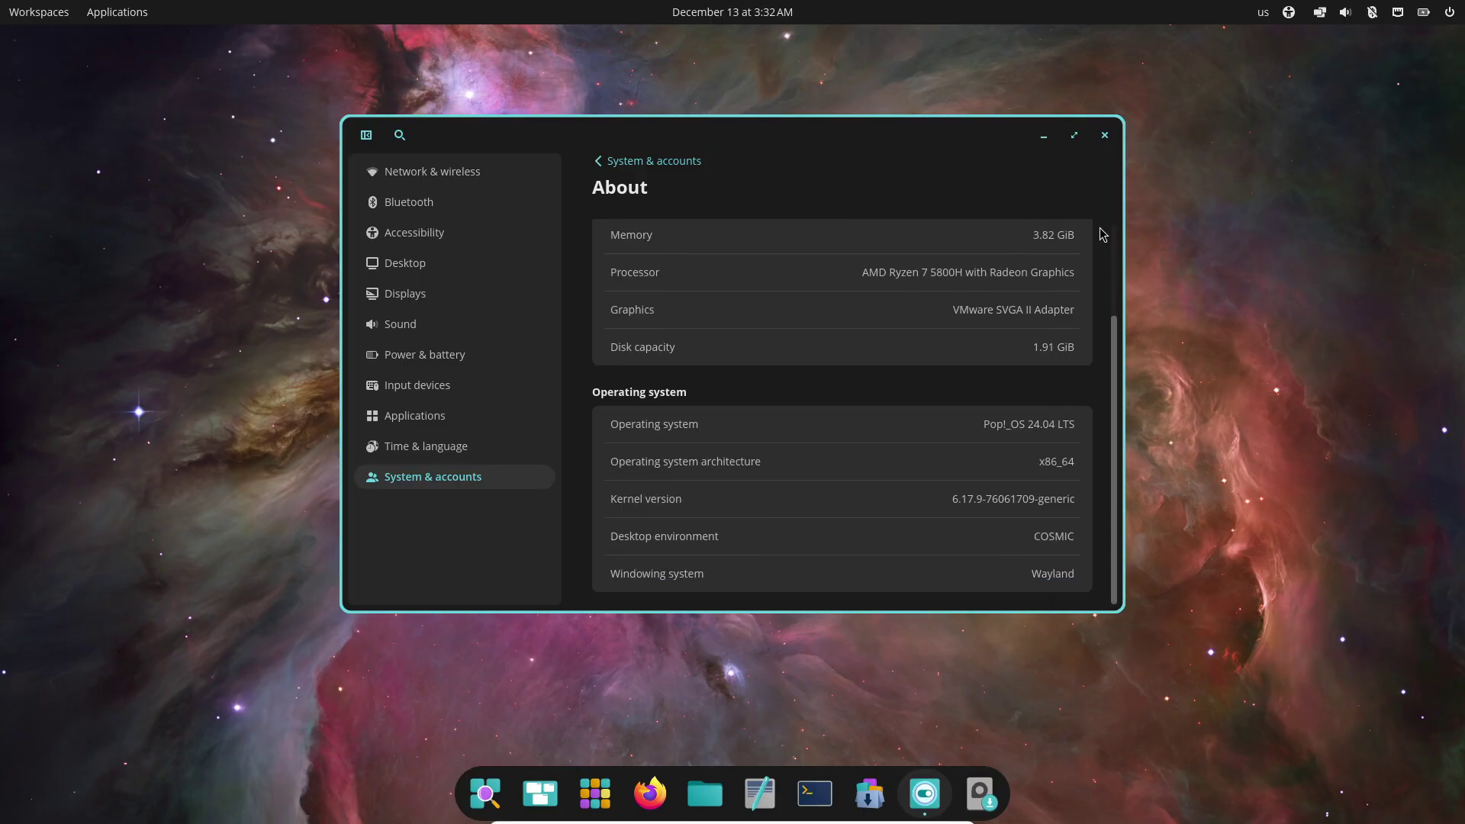
left_click(1104, 135)
Step: Show the workspaces overview and the applications menu from the top bar
left_click(38, 11)
left_click(111, 13)
left_click(110, 12)
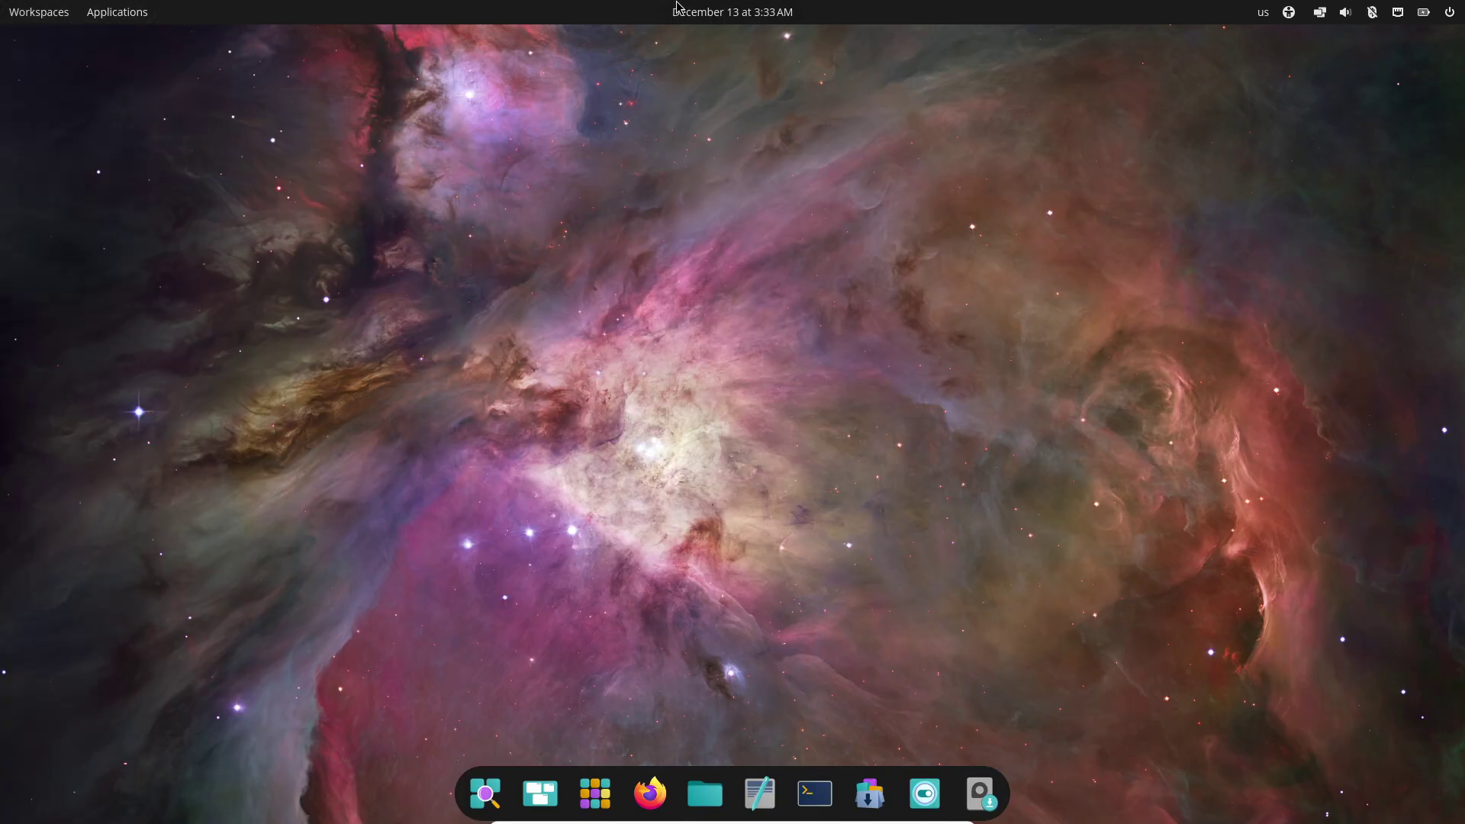
Step: Check the tiling, Bluetooth, system status and battery applets in the top-bar tray
left_click(1321, 12)
left_click(1345, 11)
left_click(1371, 13)
left_click(1424, 12)
Step: Try the launcher, workspaces and applications library icons on the dock
left_click(486, 793)
left_click(540, 795)
left_click(581, 801)
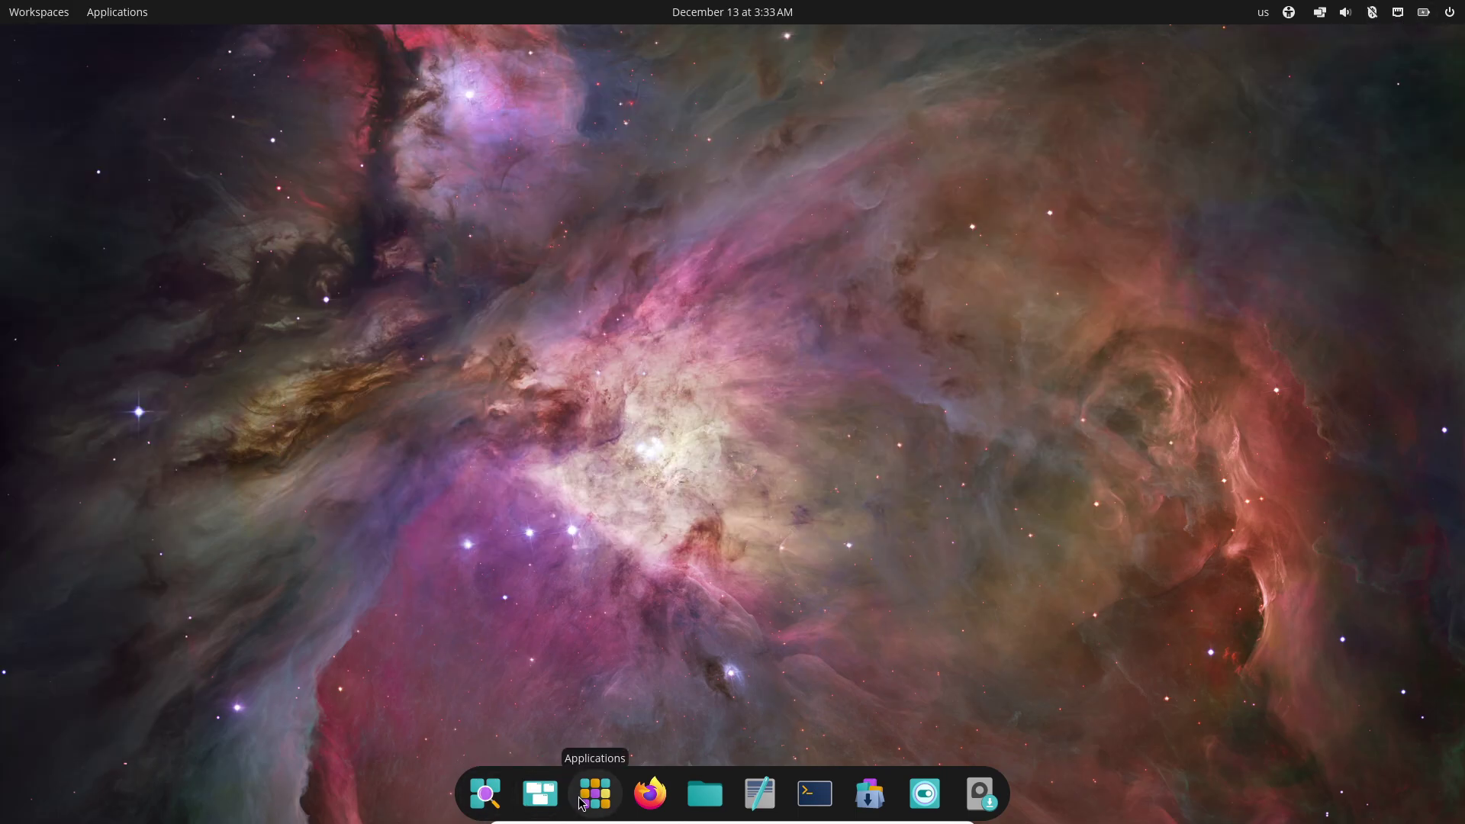
Step: Search the launcher for 'a' and scroll through the matching results
left_click(488, 797)
type("a")
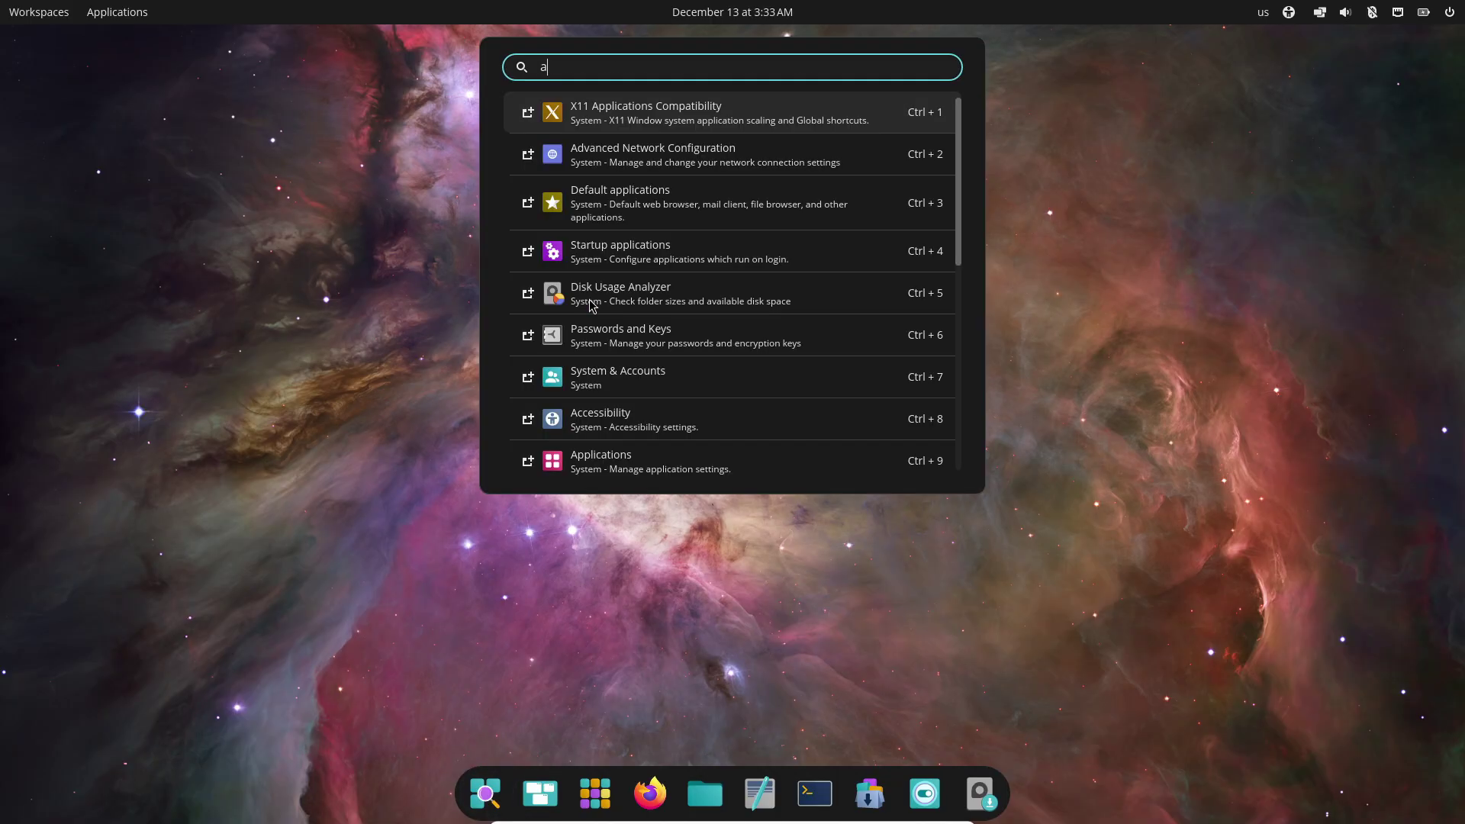
scroll(602, 290, "down", 5)
scroll(596, 260, "down", 5)
scroll(610, 267, "up", 10)
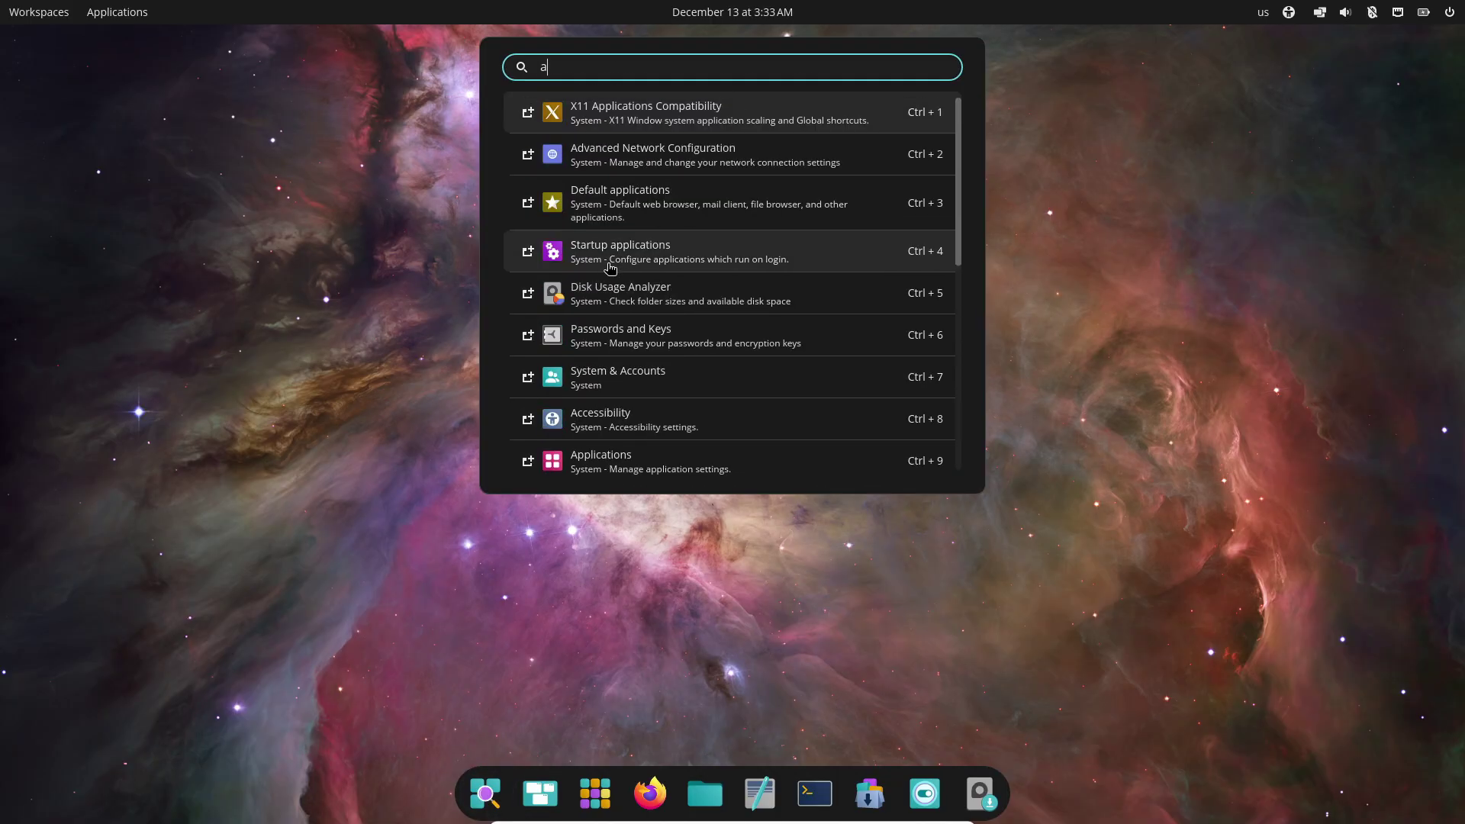
Step: Change the launcher search to 's', then 'g', and scroll the results
key("BackSpace")
type("s")
key("BackSpace")
type("g")
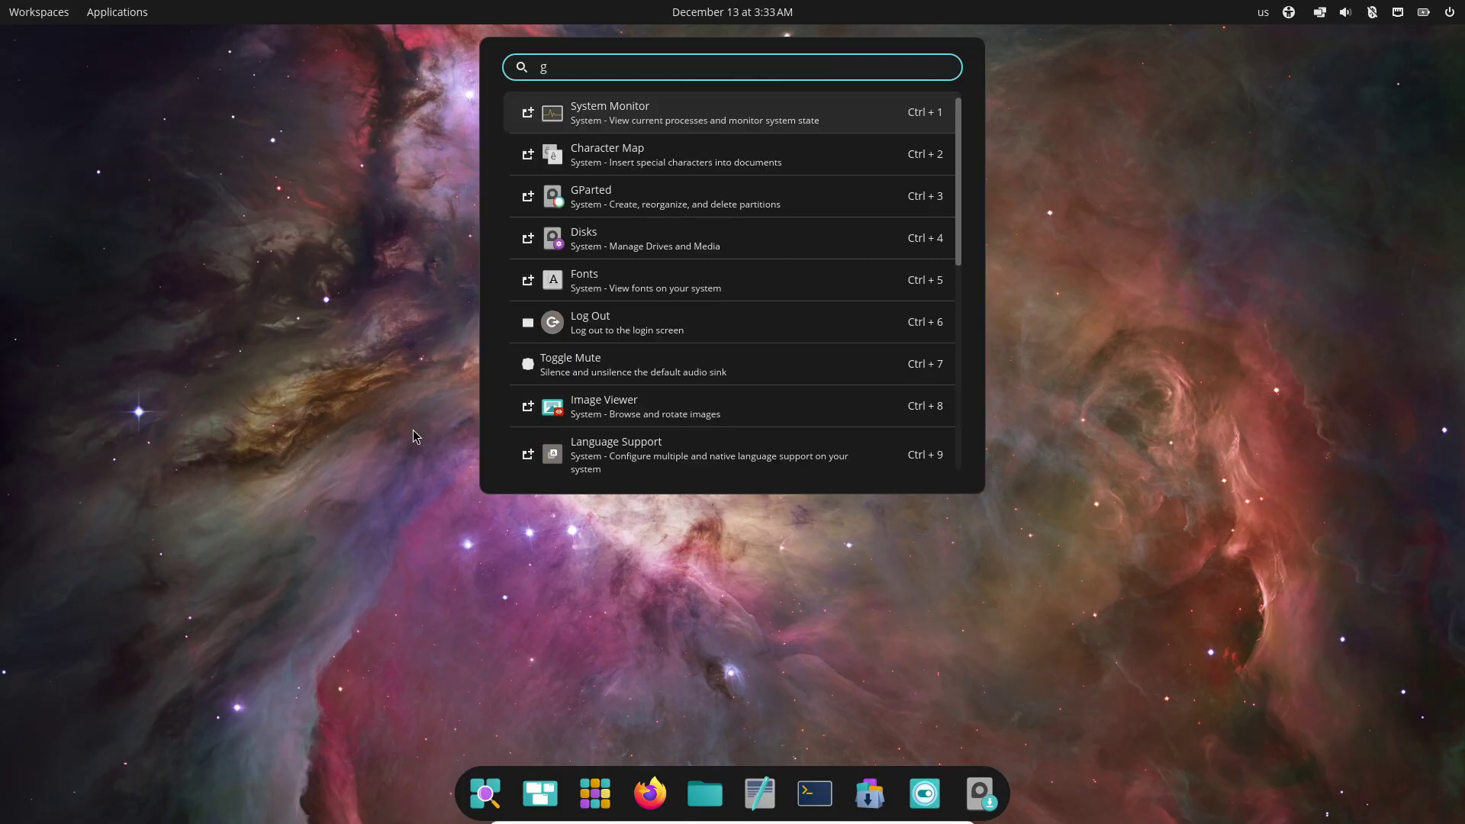
scroll(593, 333, "down", 4)
scroll(593, 334, "down", 4)
scroll(603, 324, "up", 8)
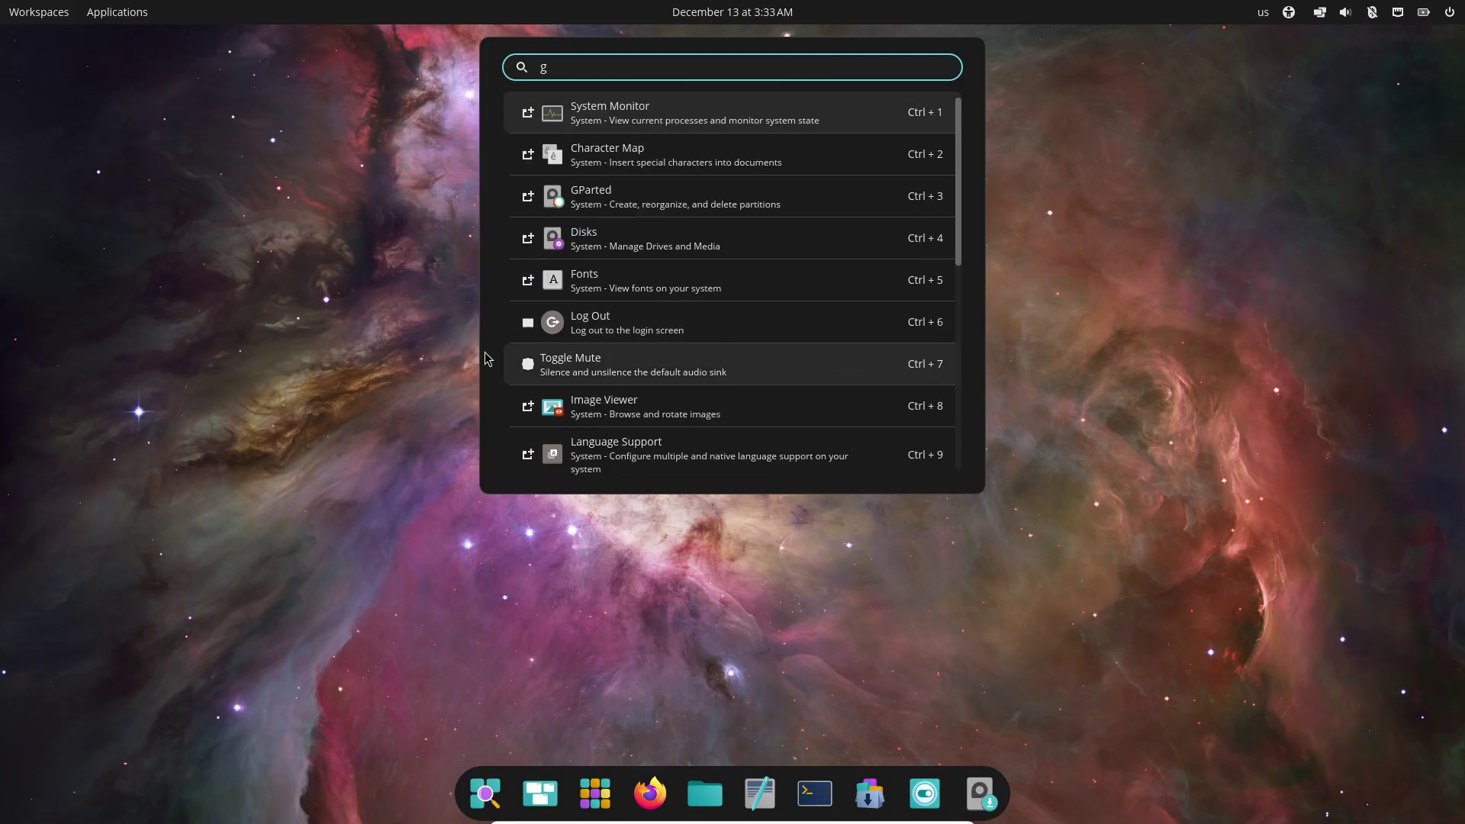
Step: Launch COSMIC Files and COSMIC Media Player from the Applications library
left_click(429, 370)
left_click(580, 799)
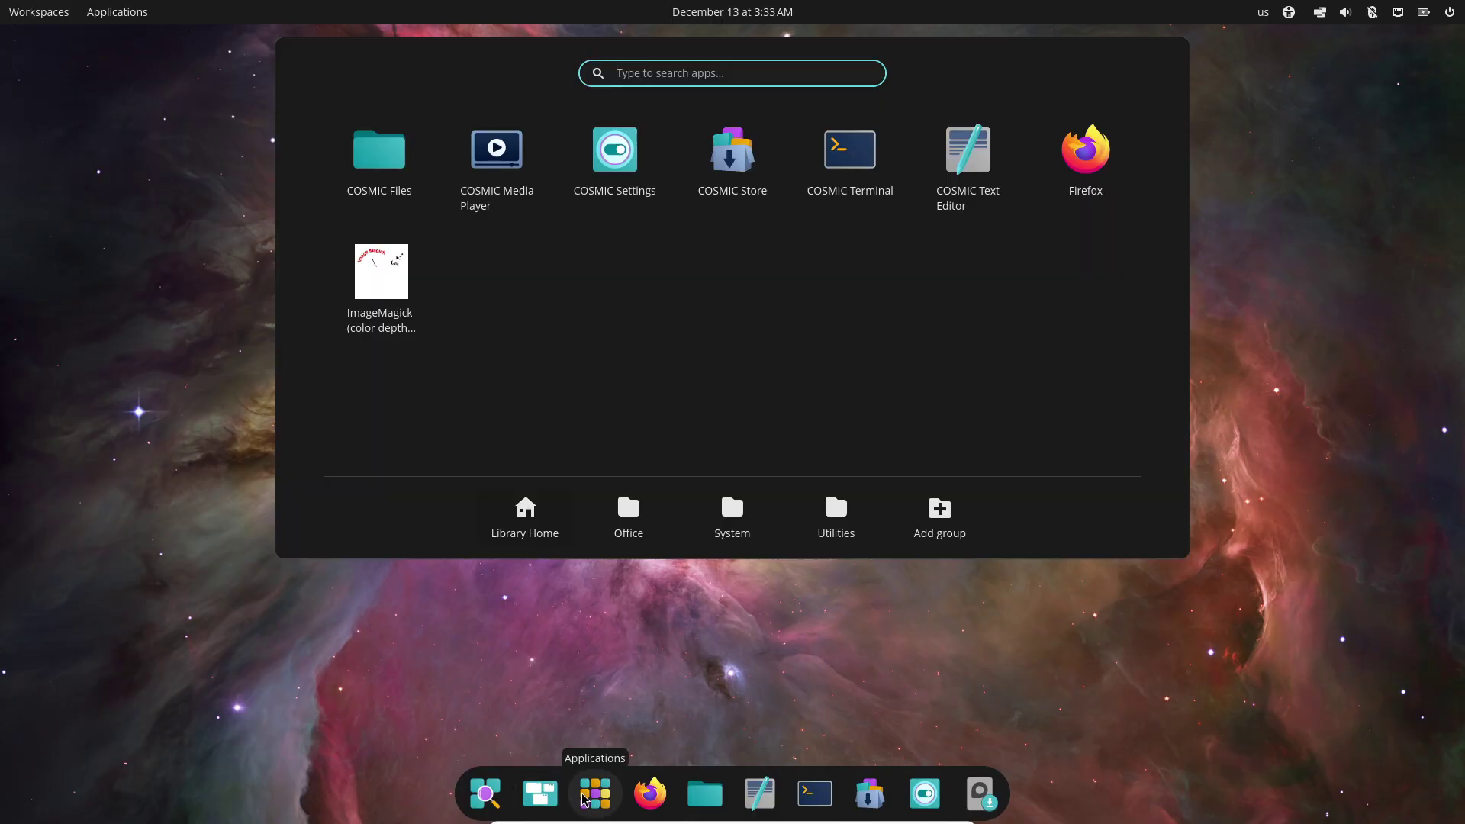
left_click(401, 172)
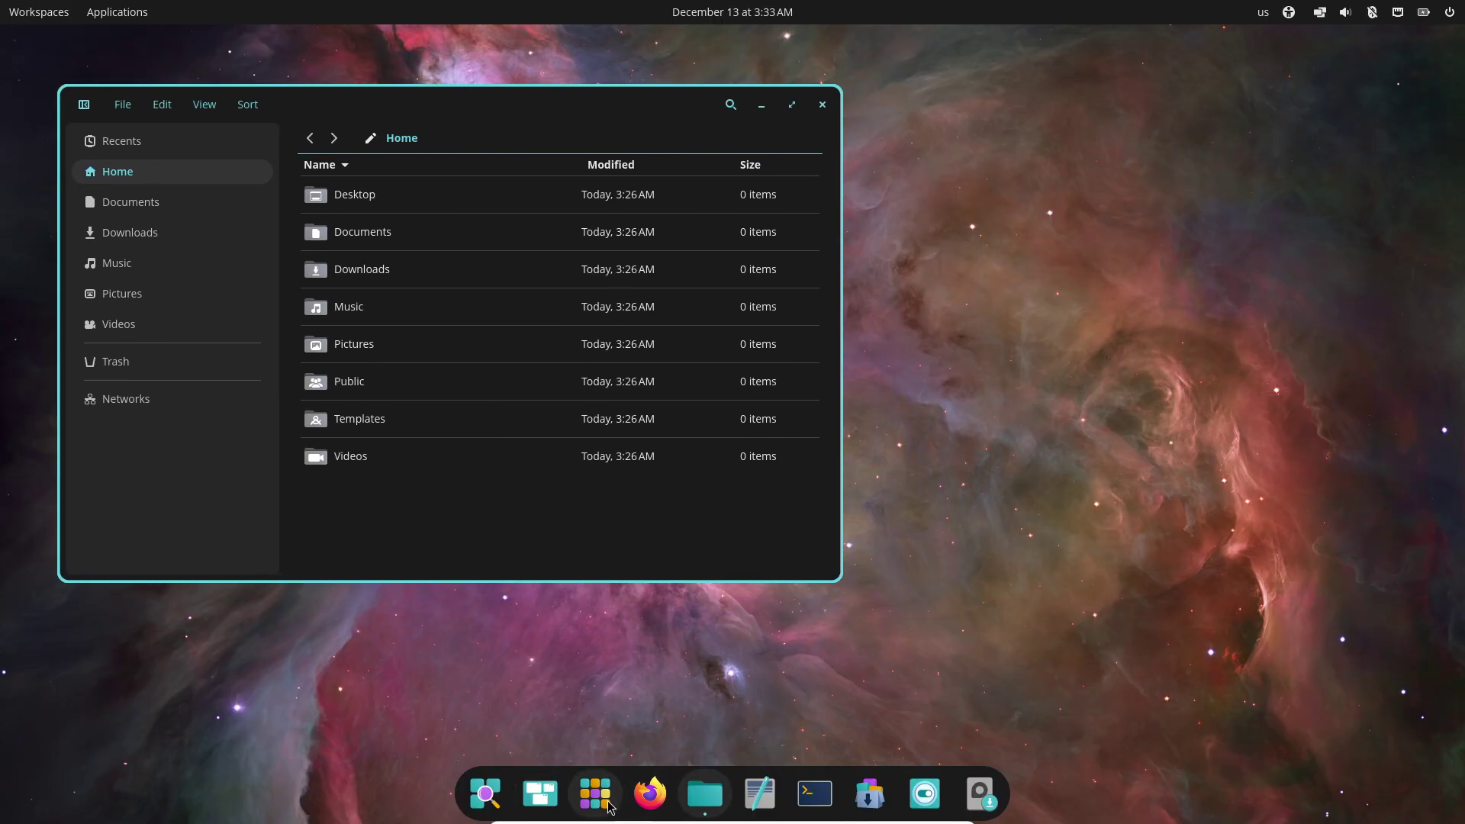
left_click(595, 794)
left_click(546, 203)
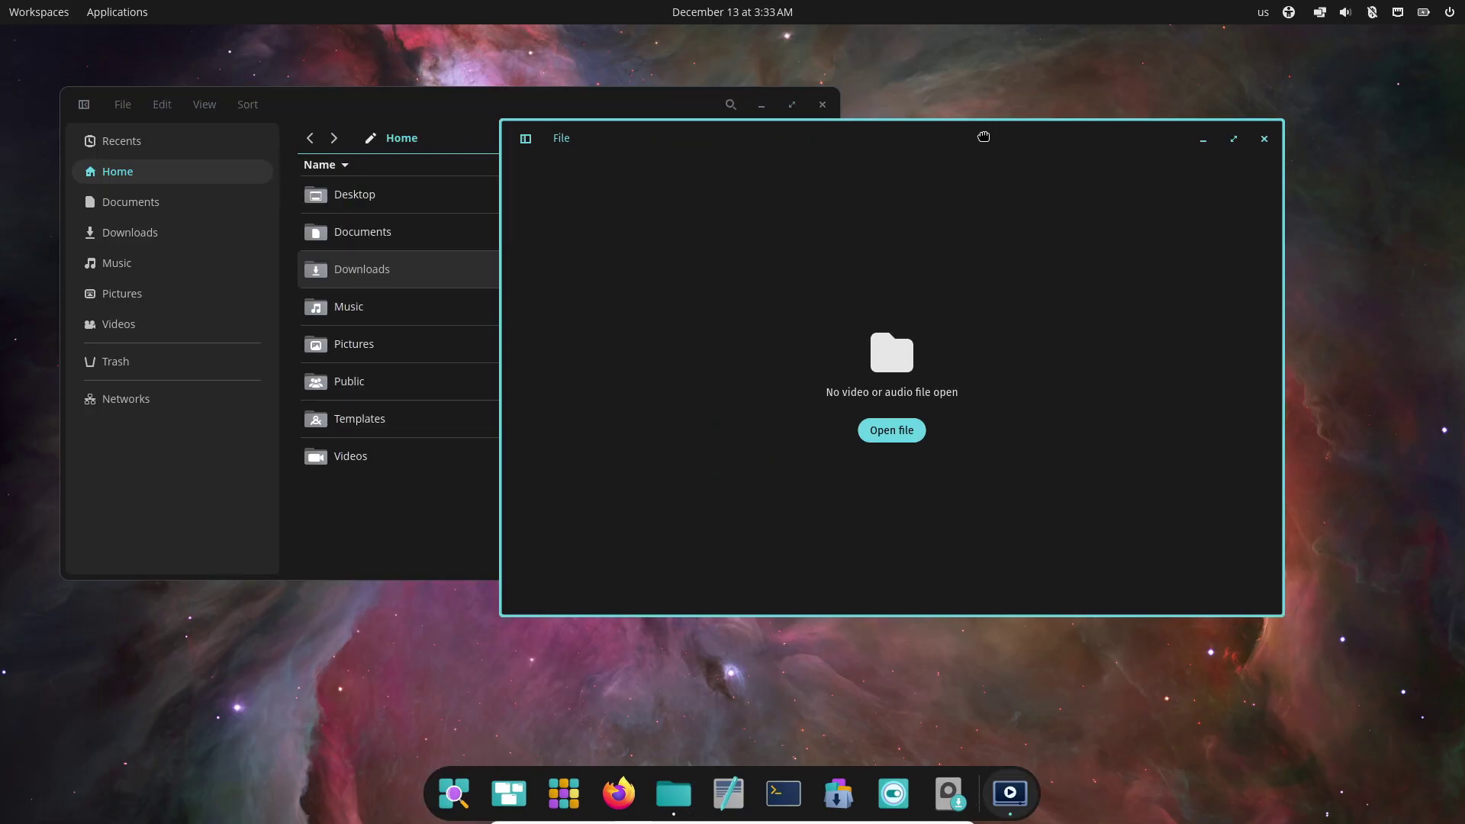
Step: Launch COSMIC Terminal and Text Editor, and move the editor window left
left_click(559, 797)
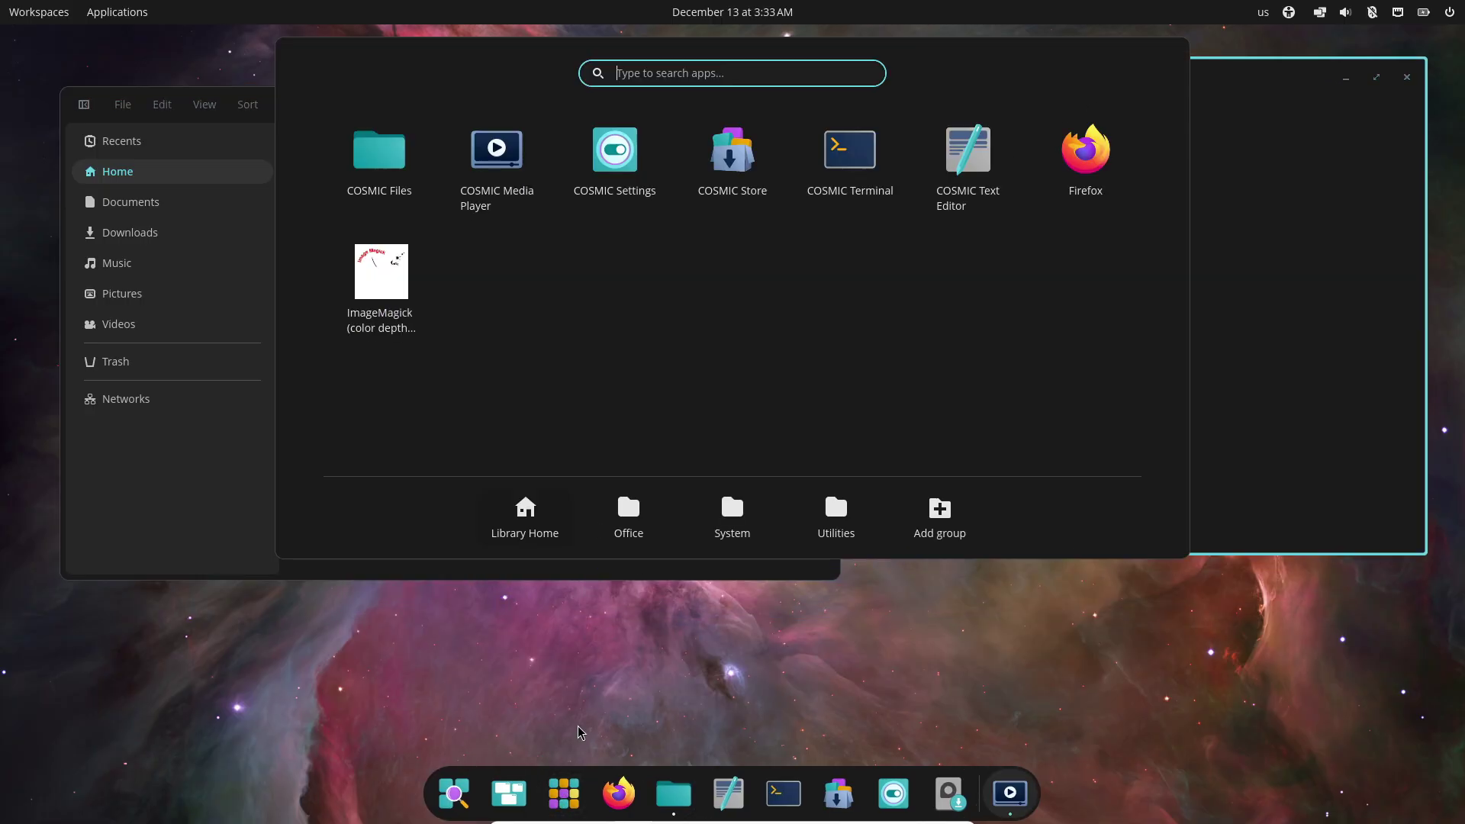
left_click(850, 184)
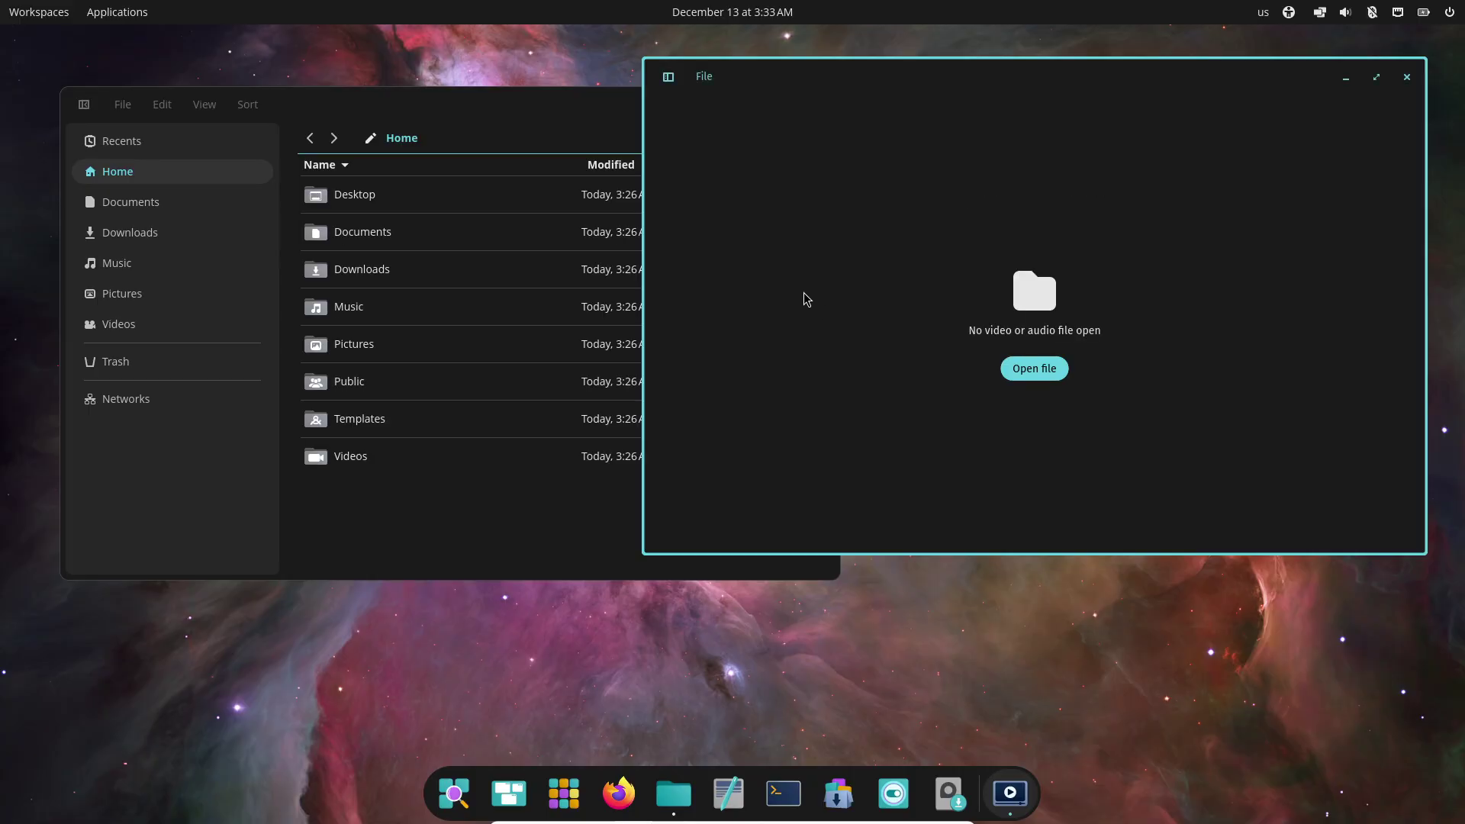
left_click(564, 779)
left_click(945, 202)
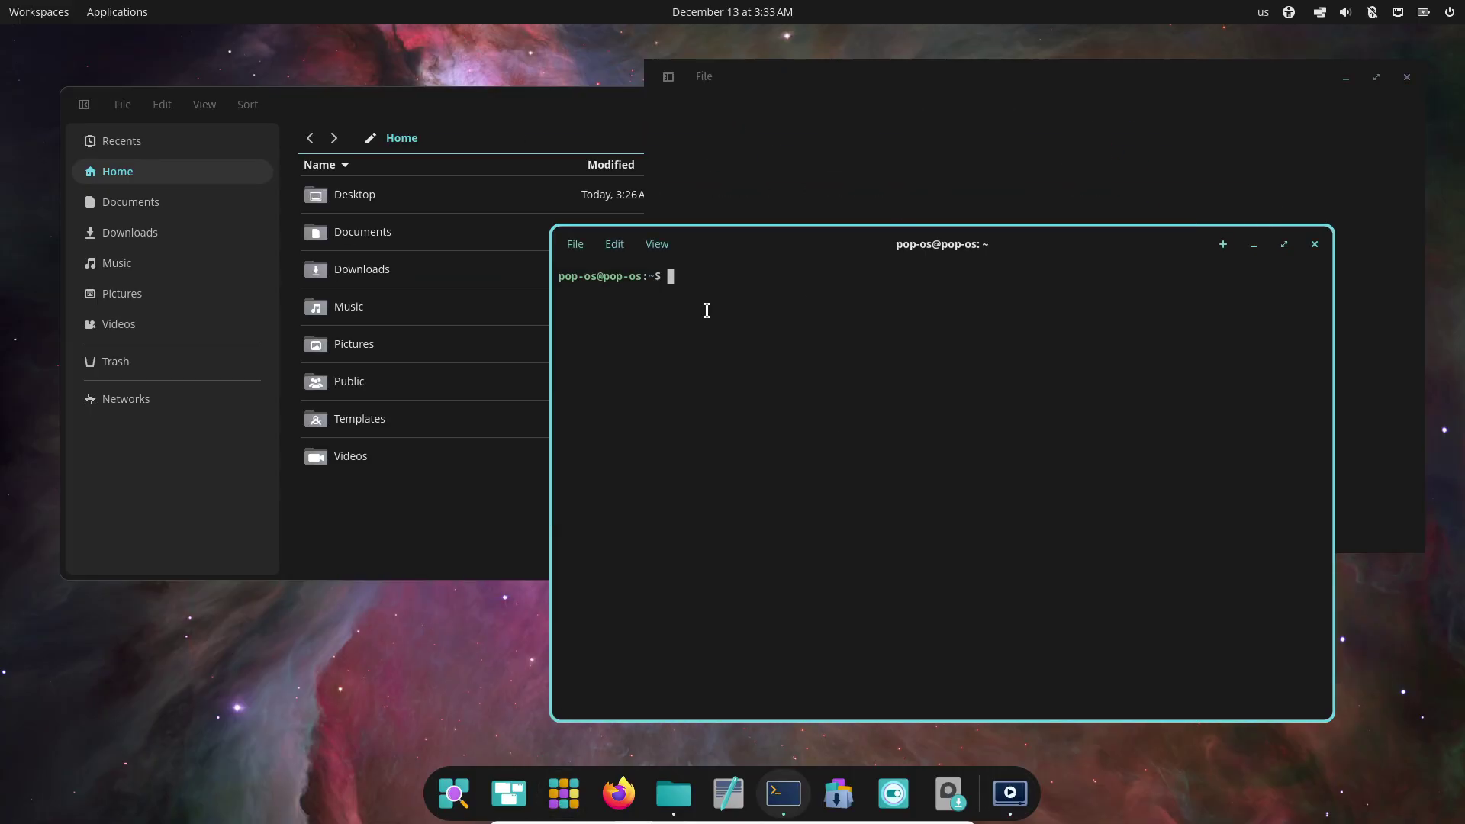
mouse_move(716, 149)
left_mouse_down()
mouse_move(516, 210)
mouse_move(519, 227)
left_mouse_up()
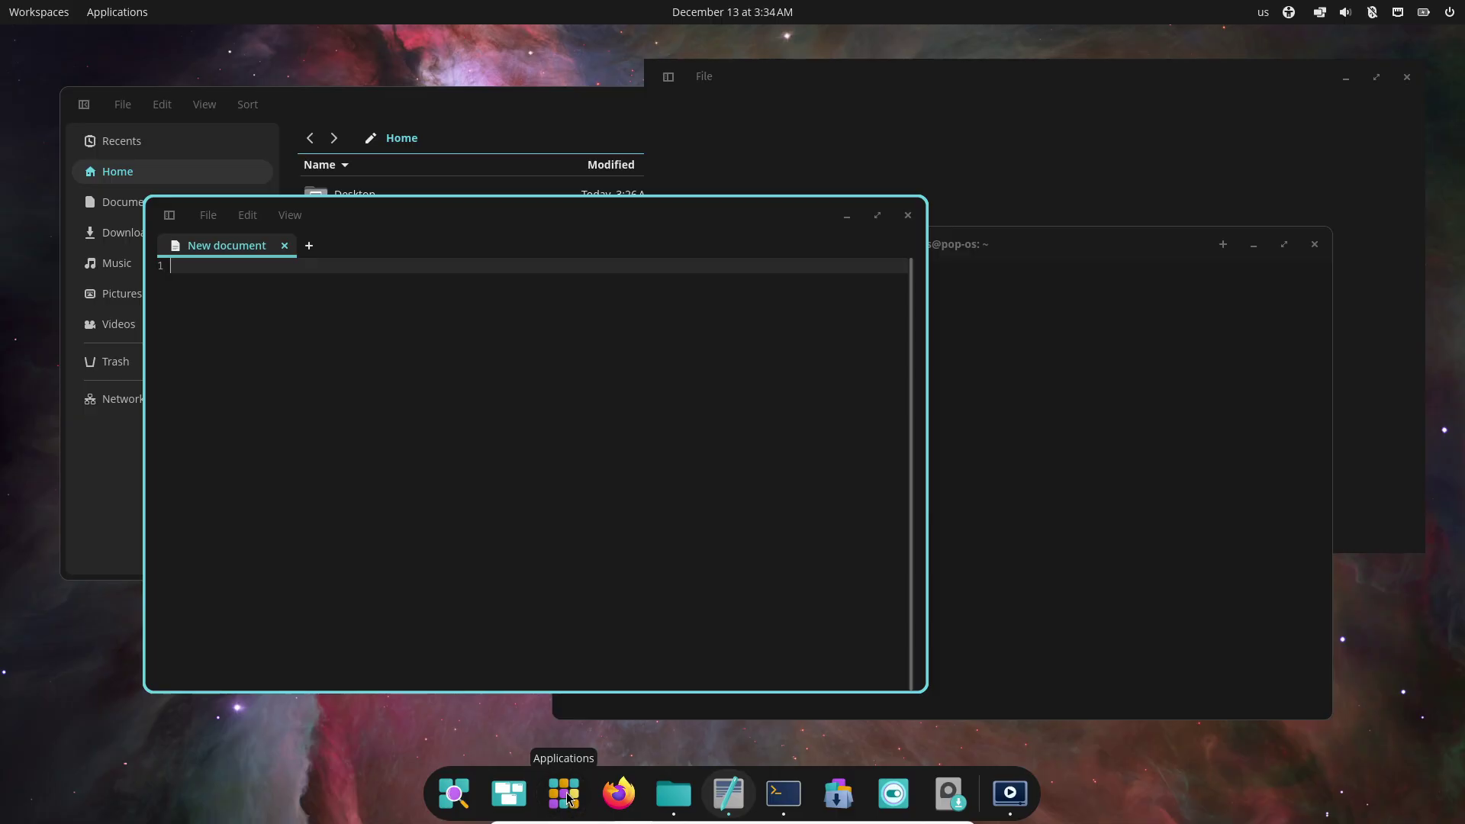
Step: Close the terminal, video player and Files windows
left_click(961, 631)
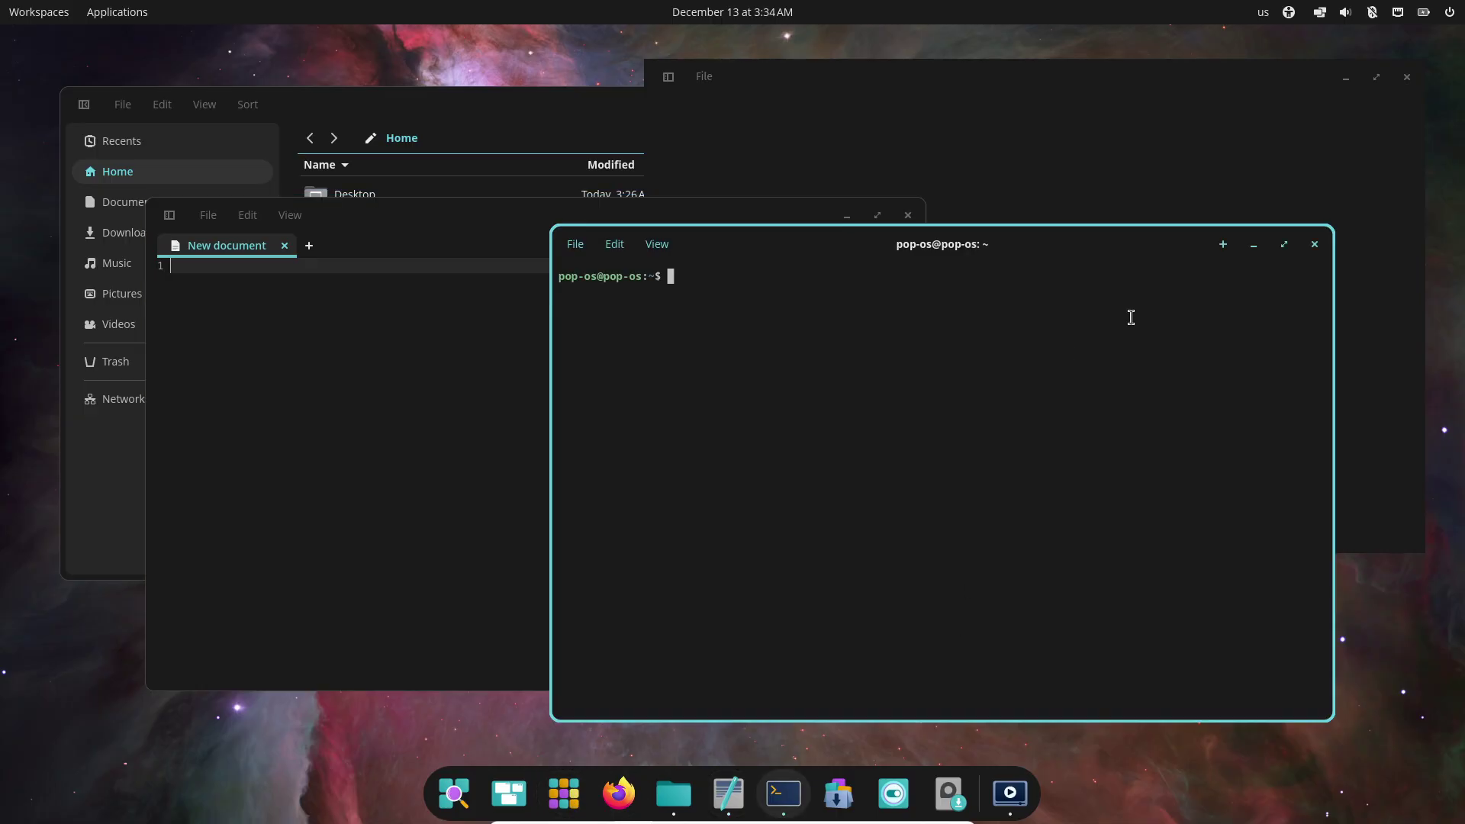
left_click(1315, 244)
left_click(1344, 119)
left_click(1406, 76)
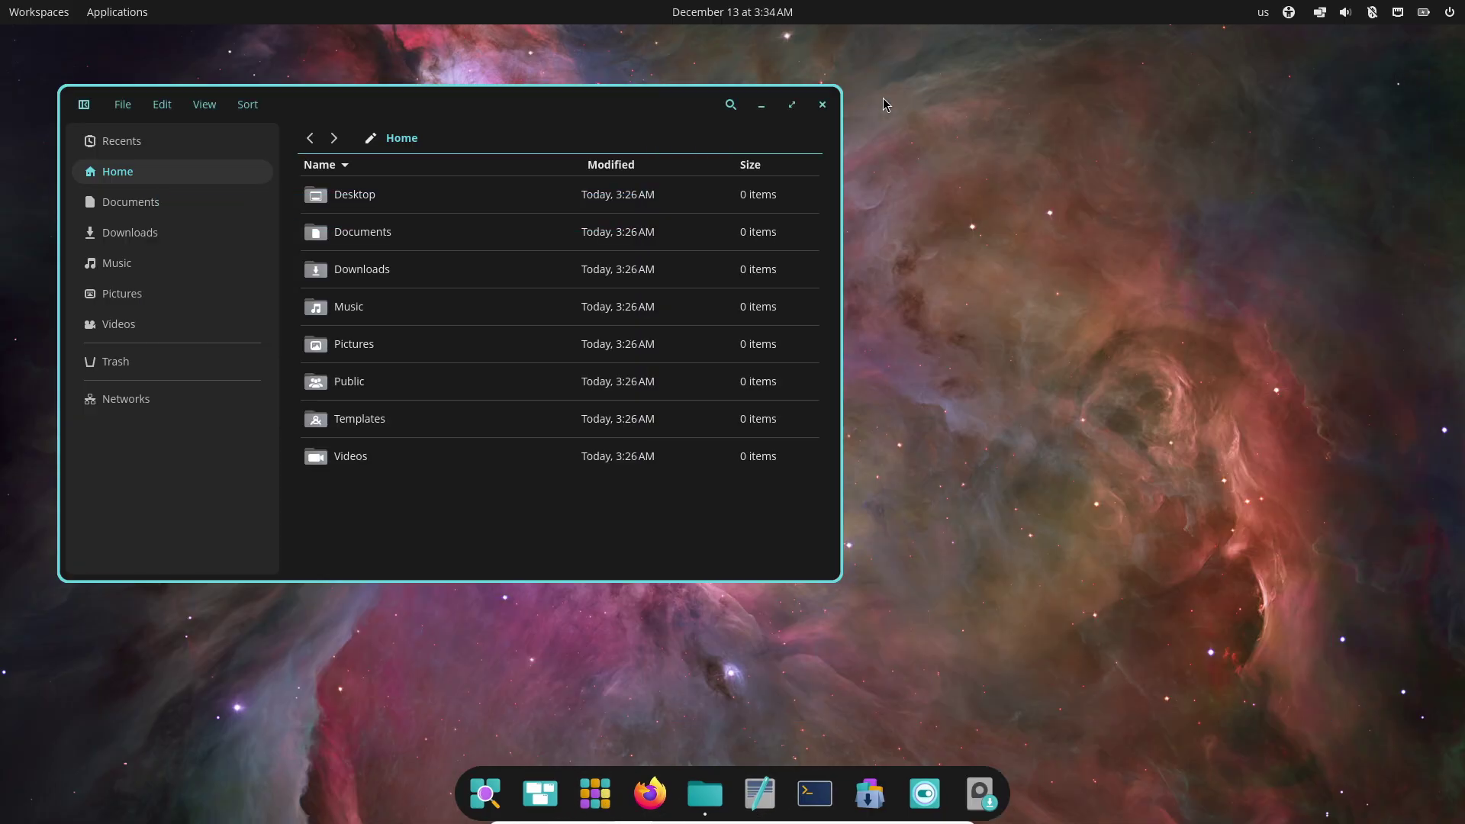
left_click(824, 105)
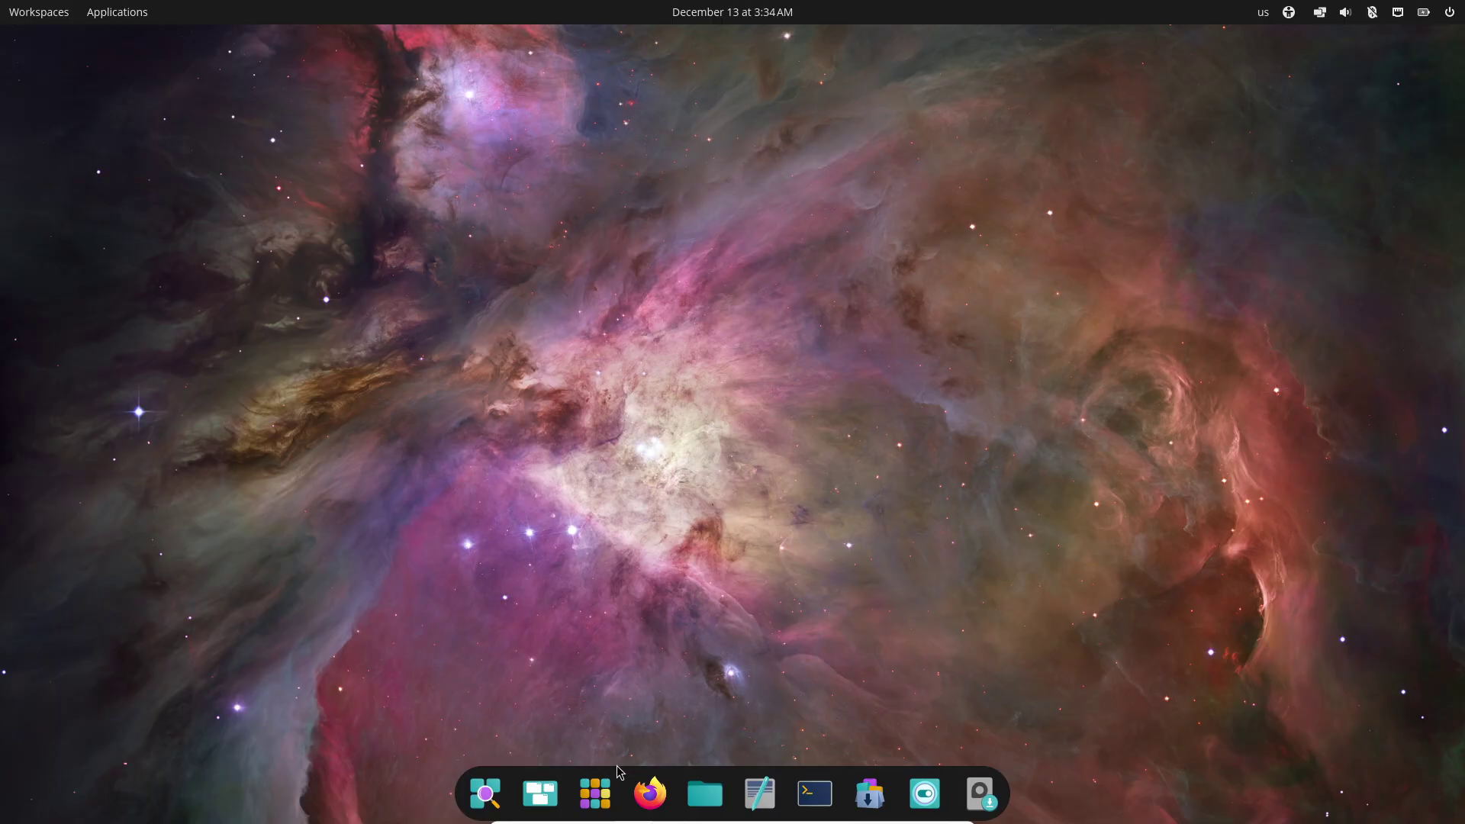
Step: Open Files at Home, a terminal and a new text editor document from the dock
left_click(704, 793)
left_click_drag(790, 131, 564, 135)
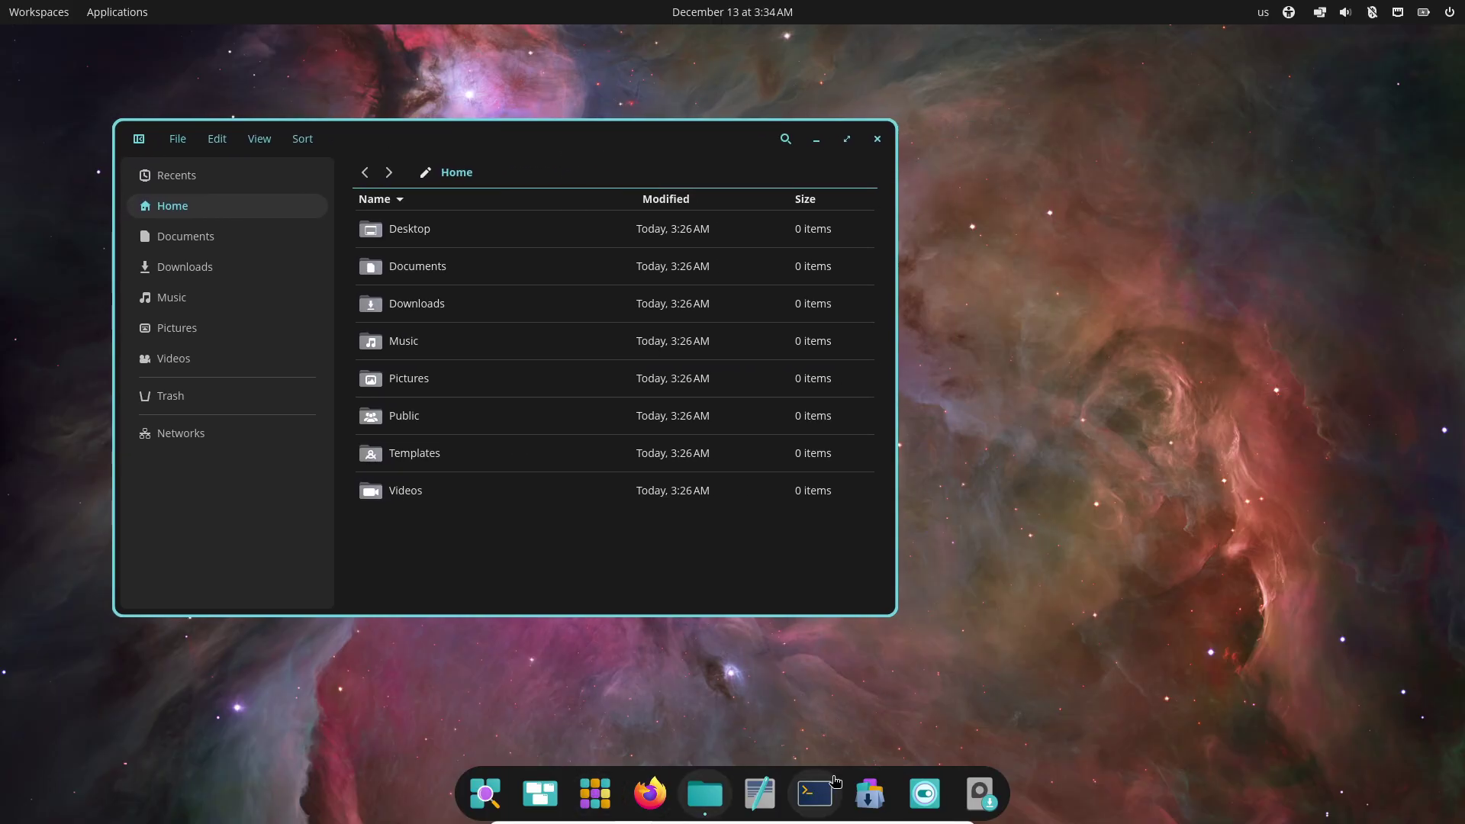
left_click(815, 793)
left_click(759, 798)
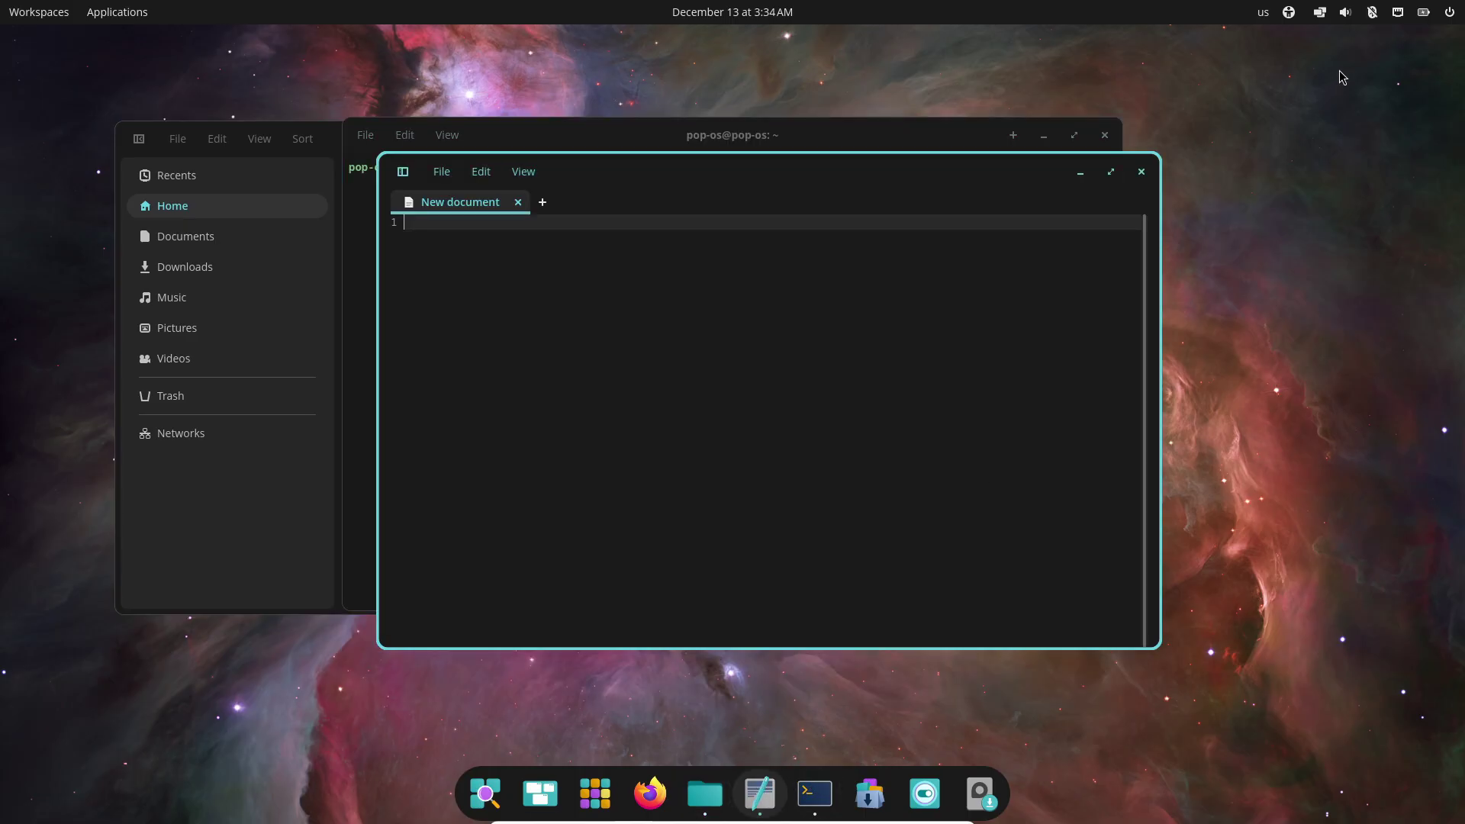
Step: Toggle 'Tile current workspace' on and back off so windows float
left_click(1319, 12)
left_click(1417, 49)
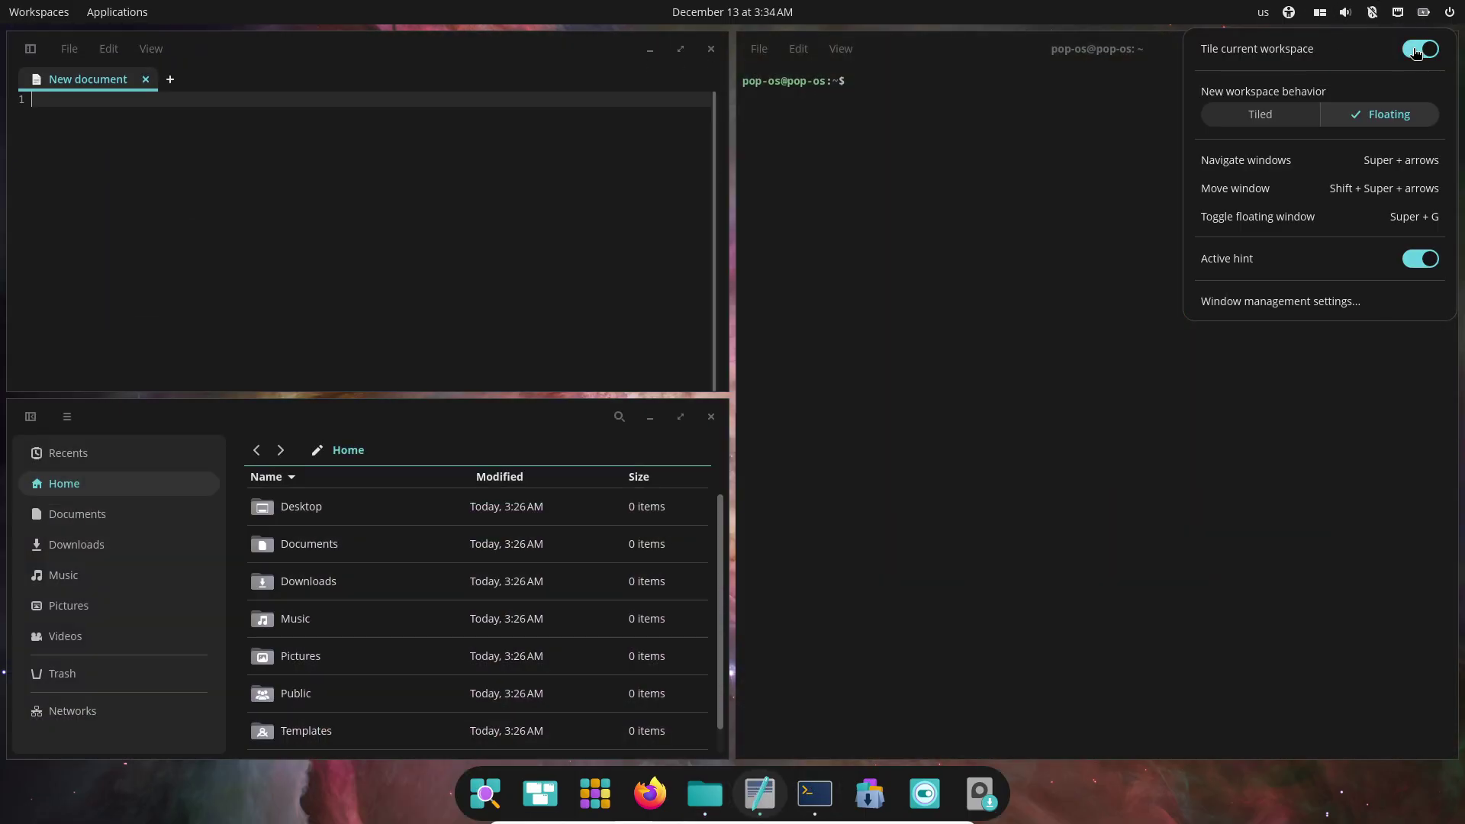
left_click(1416, 48)
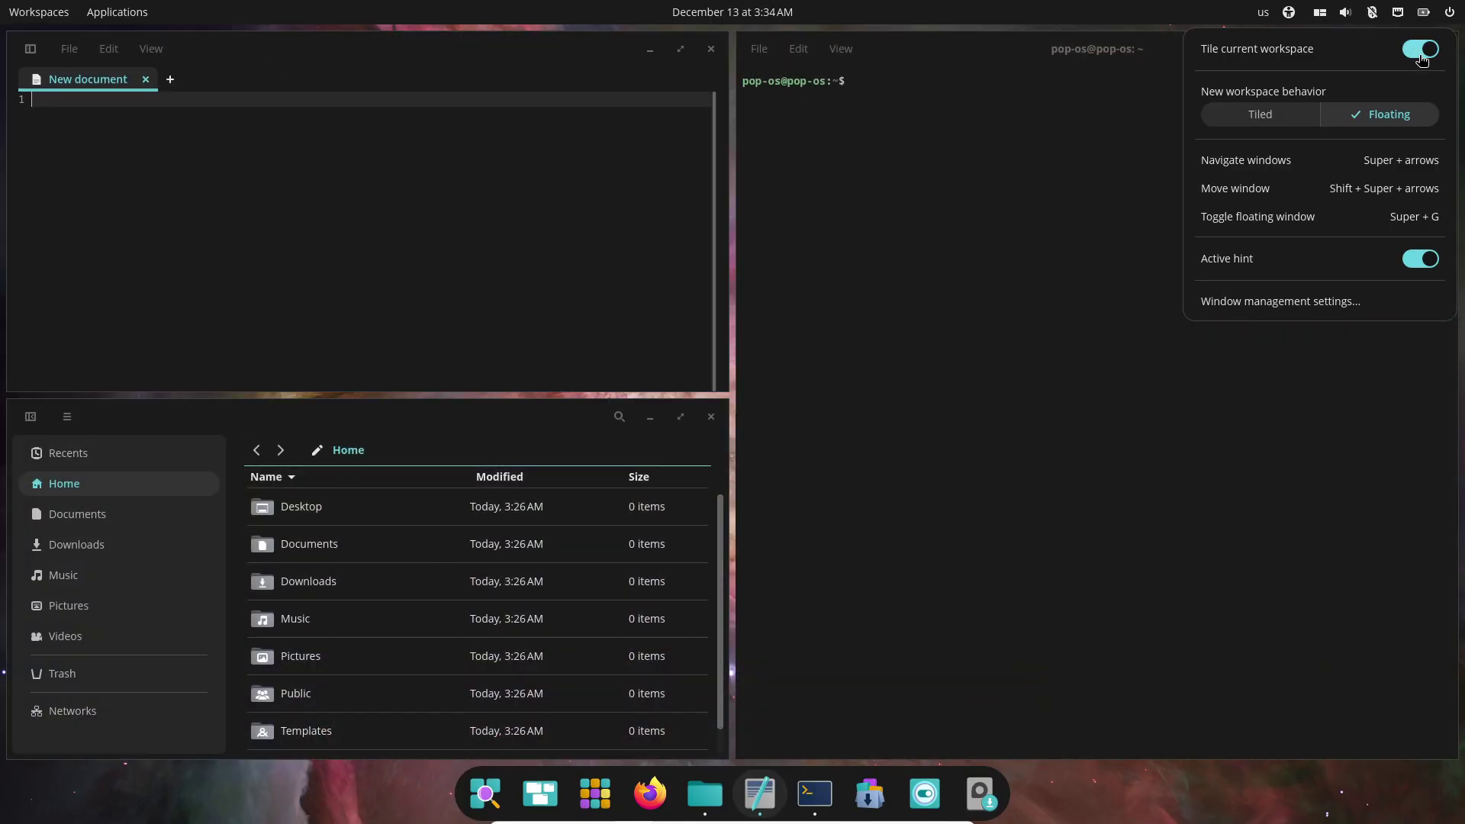
left_click(1419, 51)
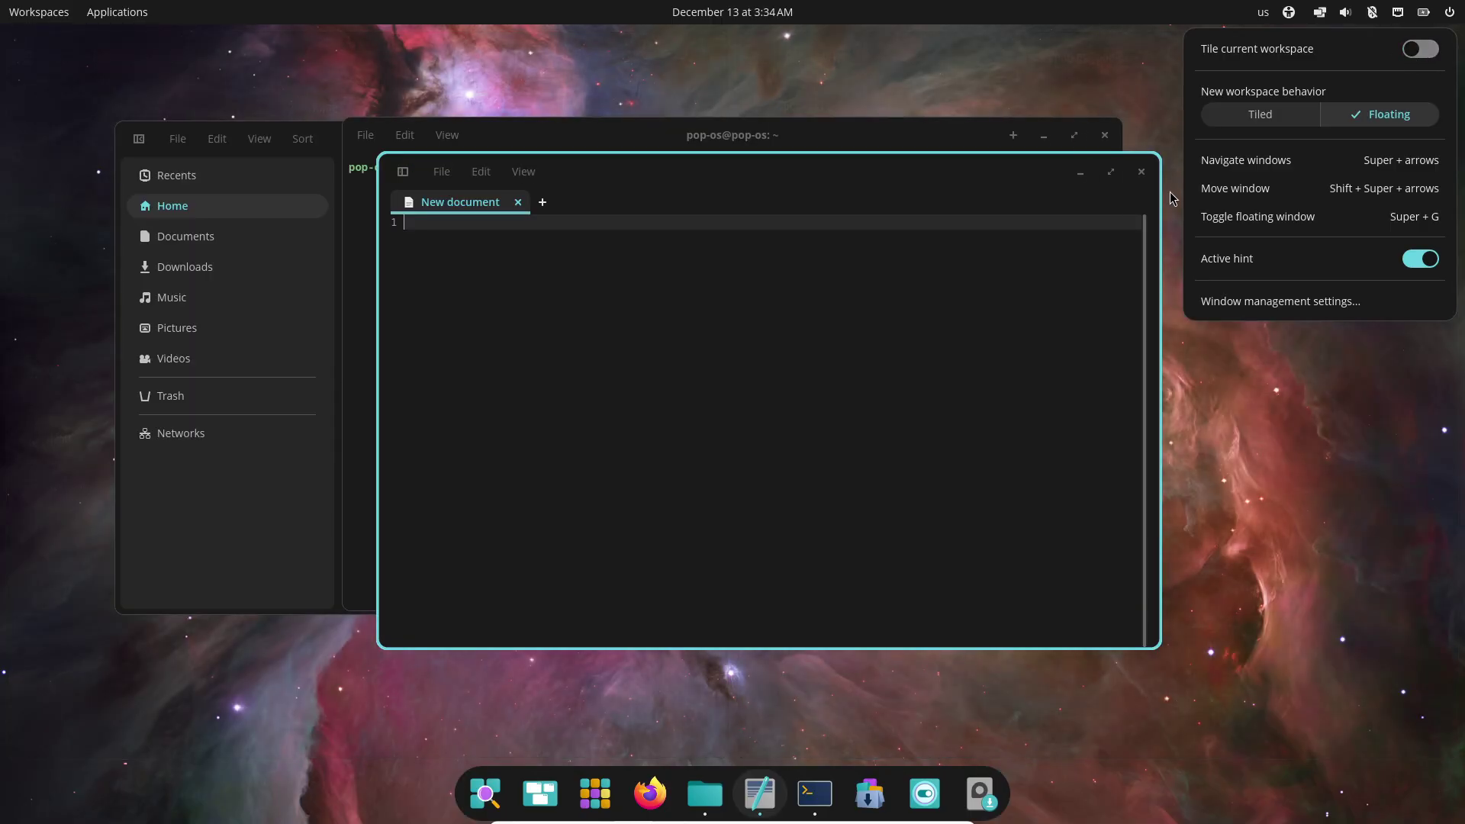
Step: Close the text editor, terminal and Files windows
left_click(1135, 170)
left_click(1106, 135)
left_click(877, 138)
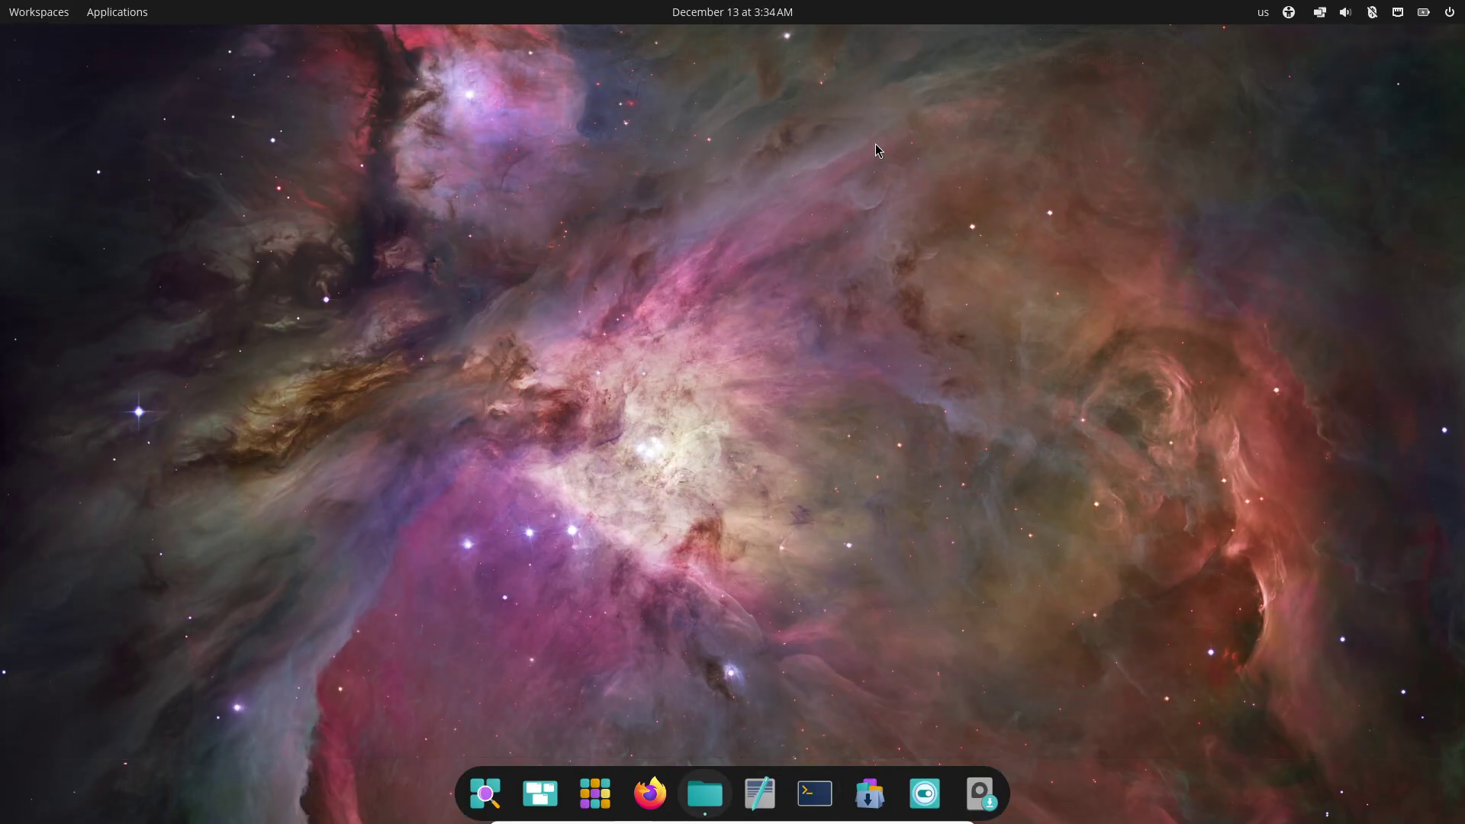
Step: Launch COSMIC Store, view Google Chrome's page and the full Editor's choice list
left_click(874, 784)
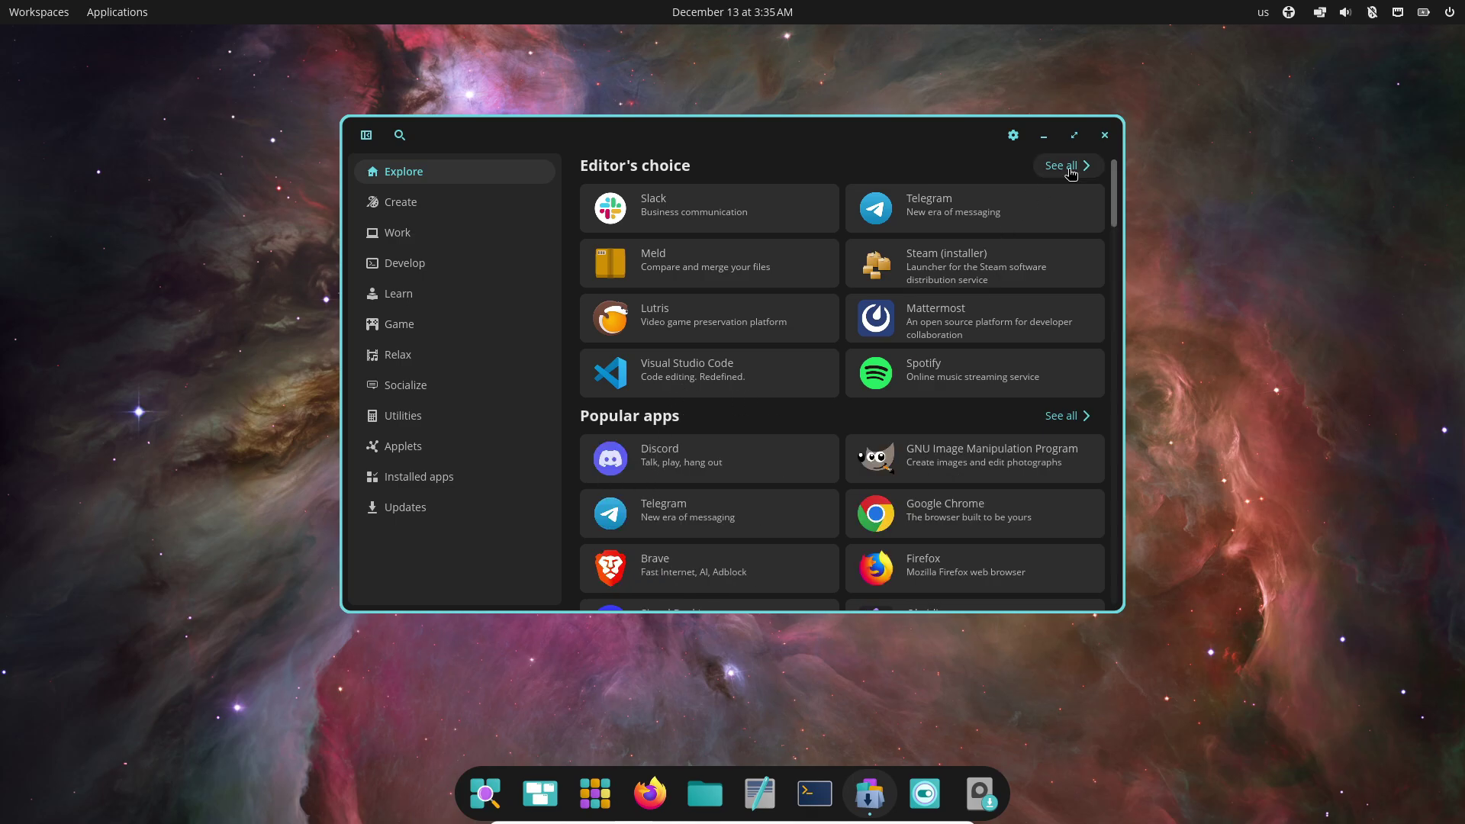
left_click(947, 507)
scroll(939, 451, "down", 5)
scroll(927, 451, "up", 5)
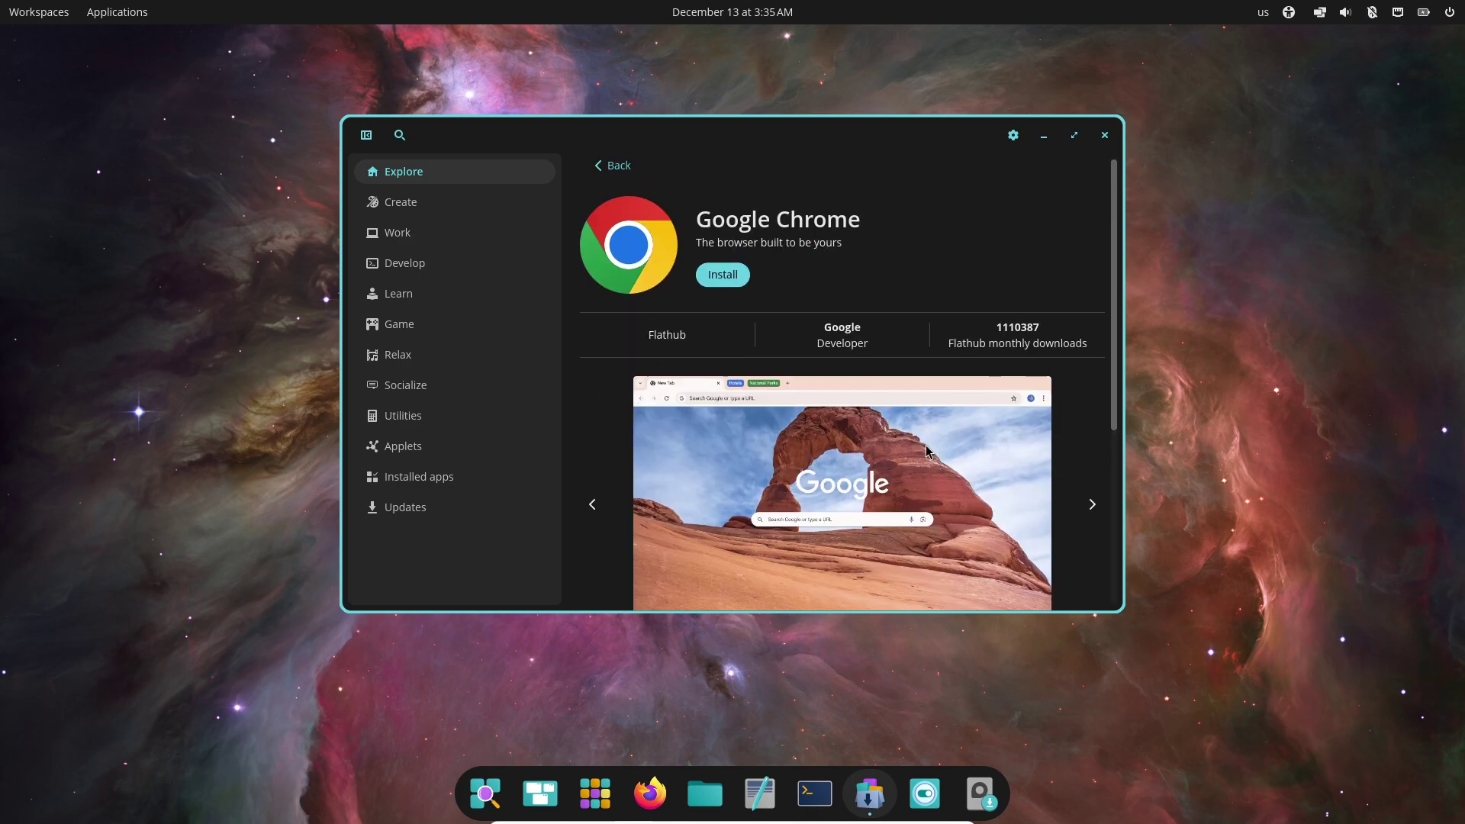
left_click(614, 166)
scroll(748, 349, "up", 5)
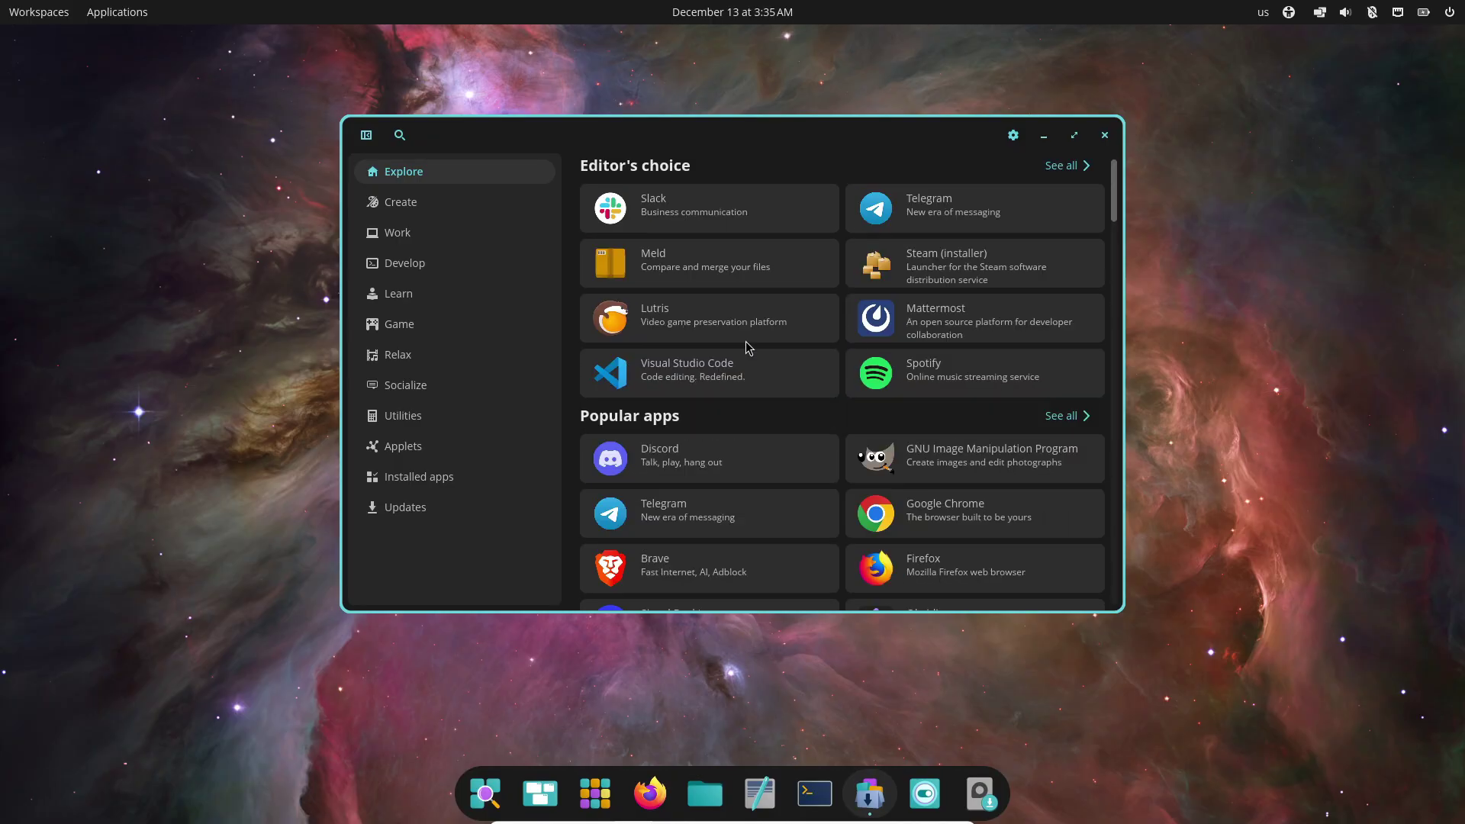
left_click(1057, 171)
left_click(619, 166)
Step: Browse the Create, Work, Develop, Learn, Game, Socialize, Utilities and Applets categories
left_click(456, 205)
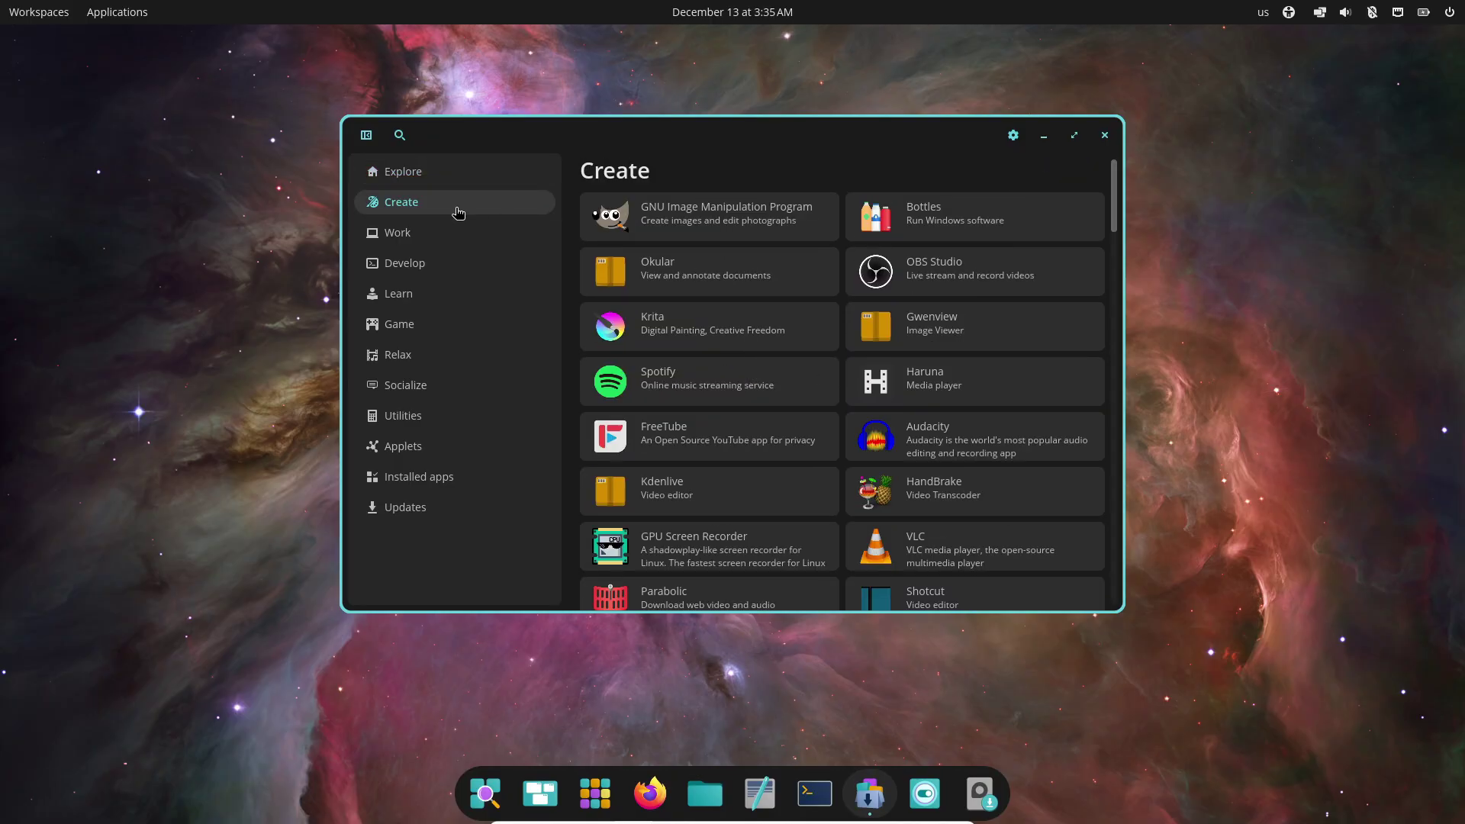
scroll(751, 348, "down", 5)
key("Down")
key("Down")
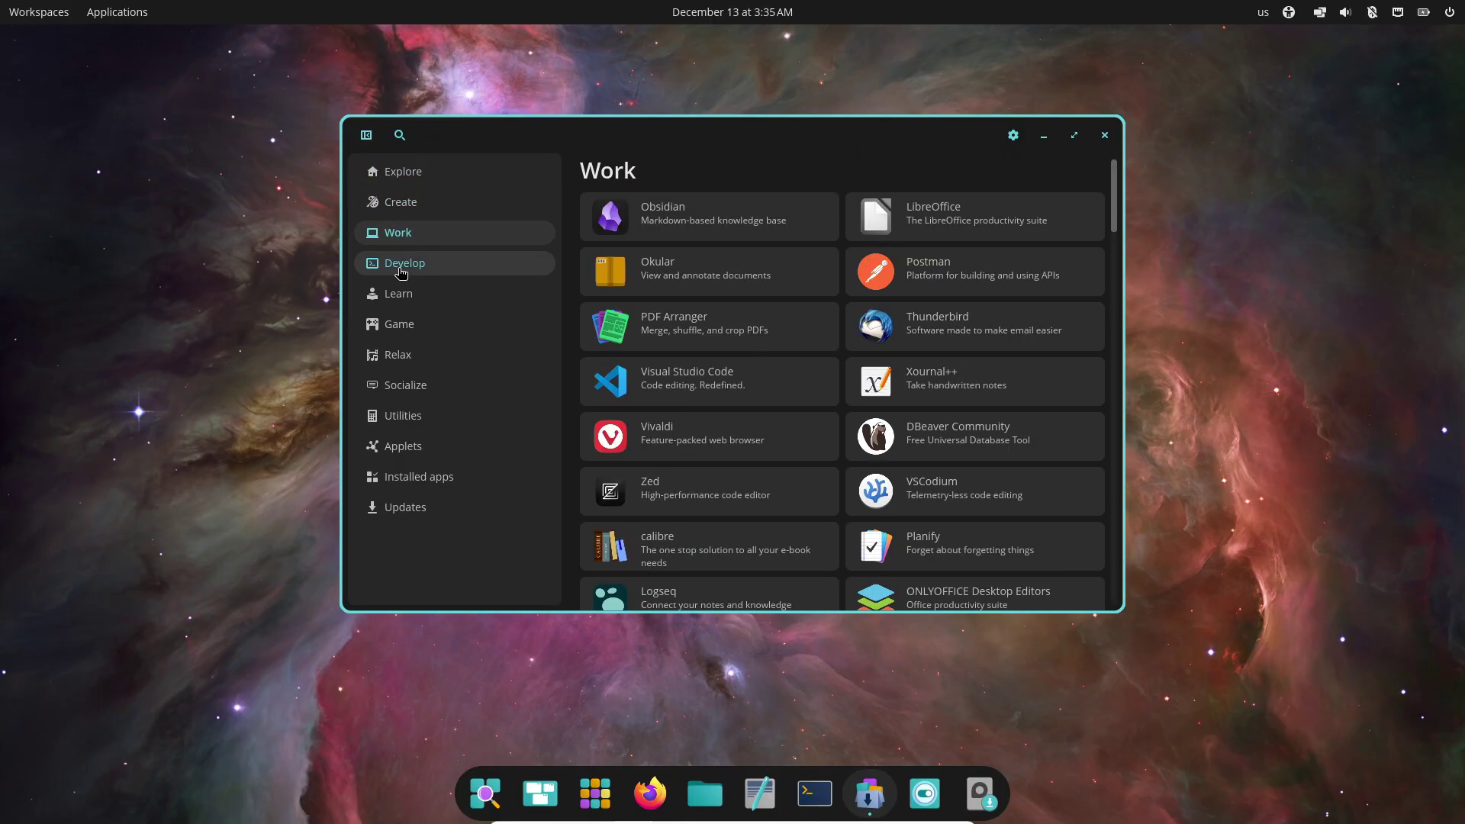
scroll(812, 452, "down", 5)
scroll(812, 453, "down", 5)
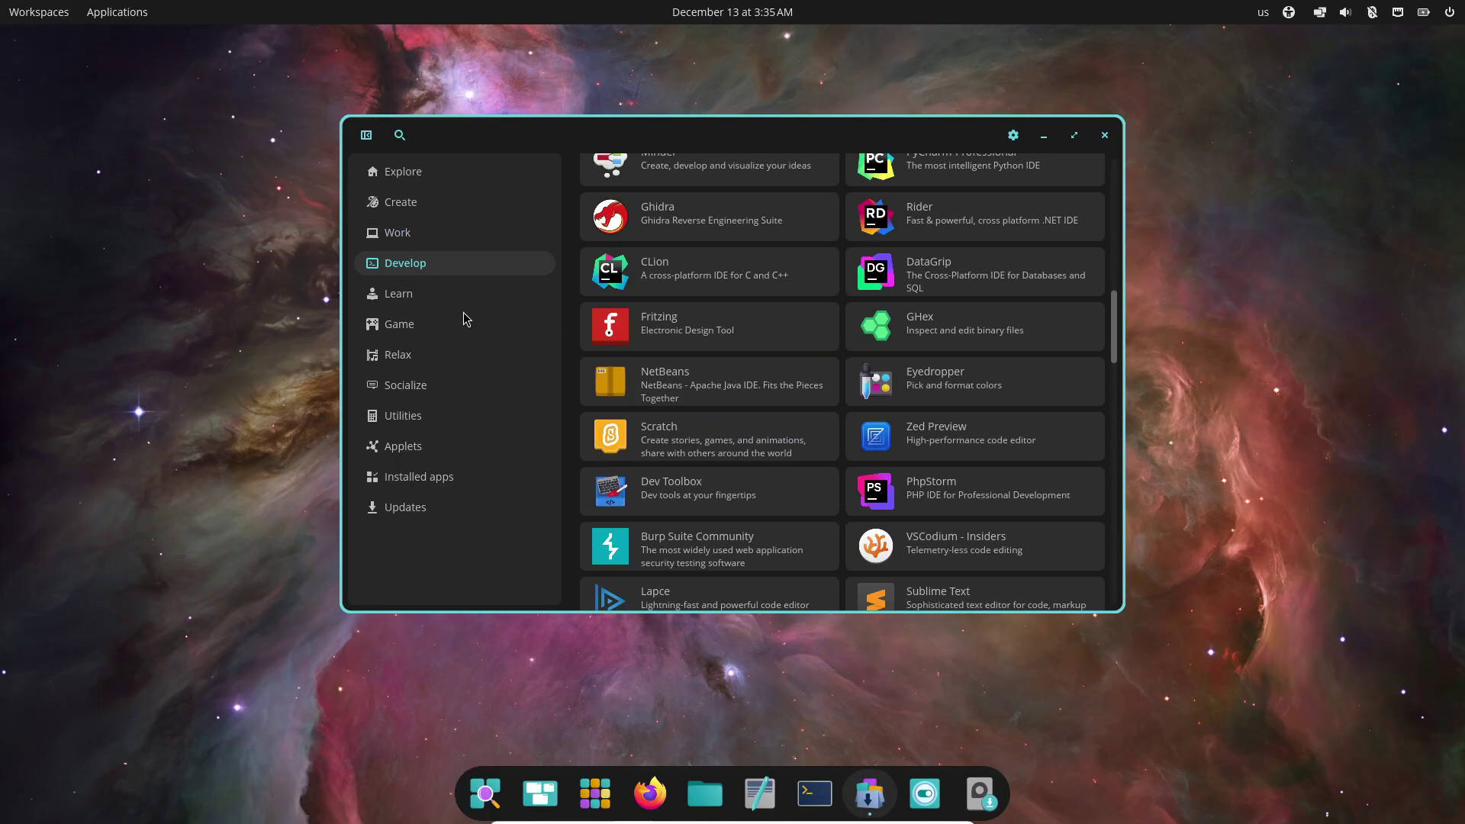
key("Down")
key("Down")
scroll(824, 398, "down", 3)
key("Down")
scroll(842, 397, "down", 5)
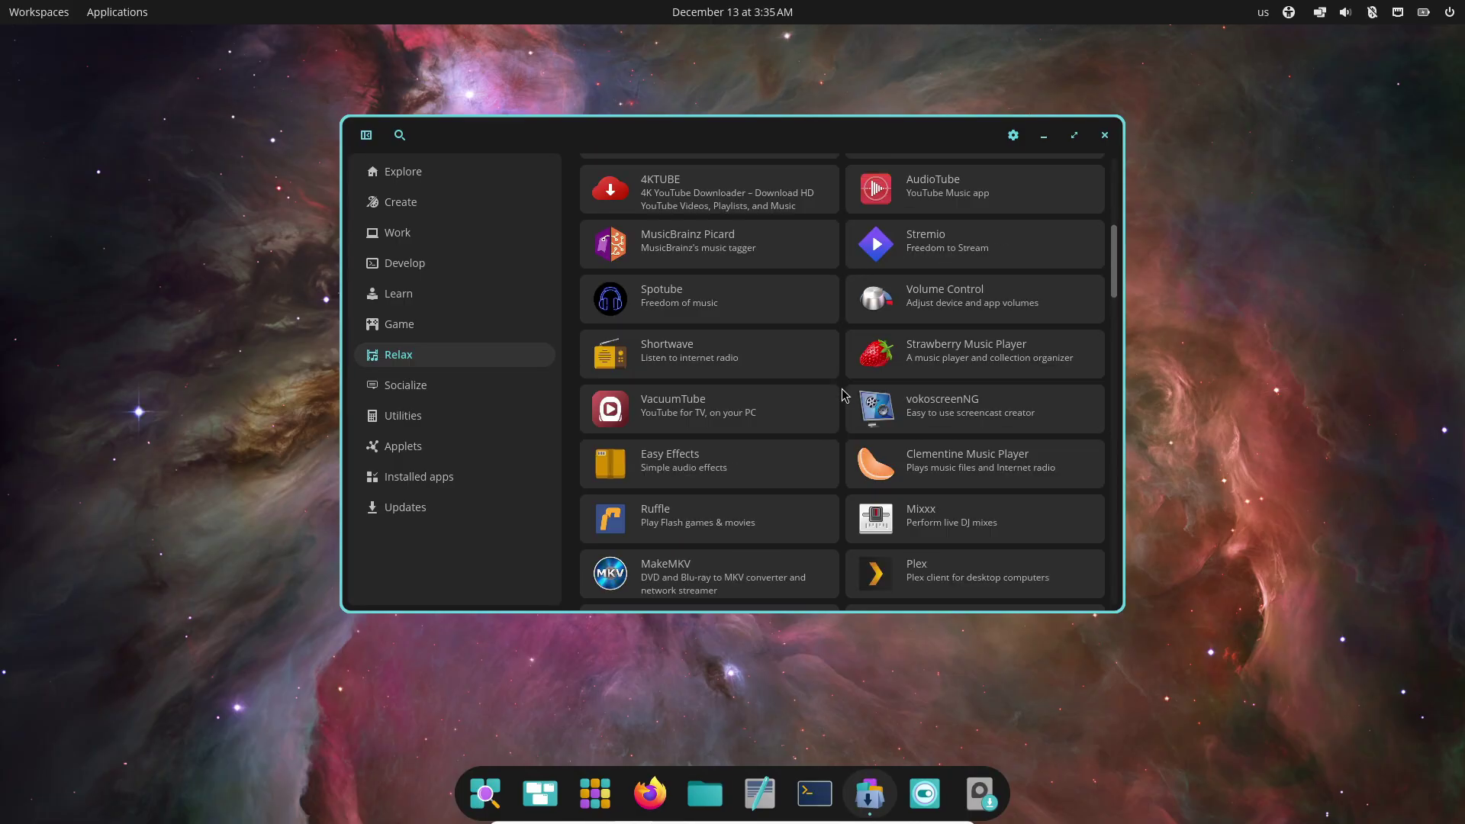
scroll(845, 395, "down", 3)
left_click(484, 387)
left_click(456, 415)
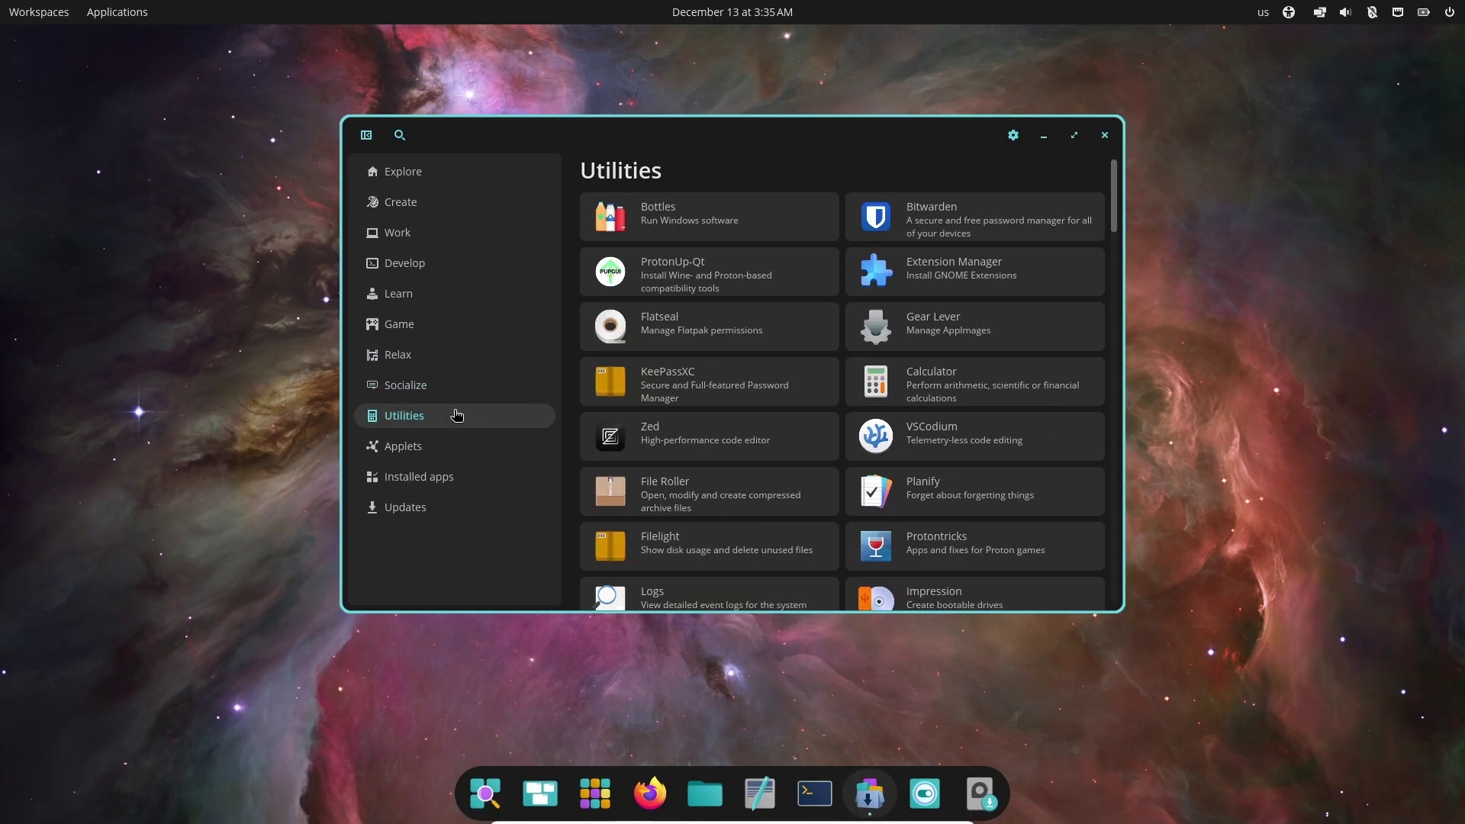
left_click(452, 447)
Step: Check the Installed apps list and Updates, then return to Explore
left_click(448, 478)
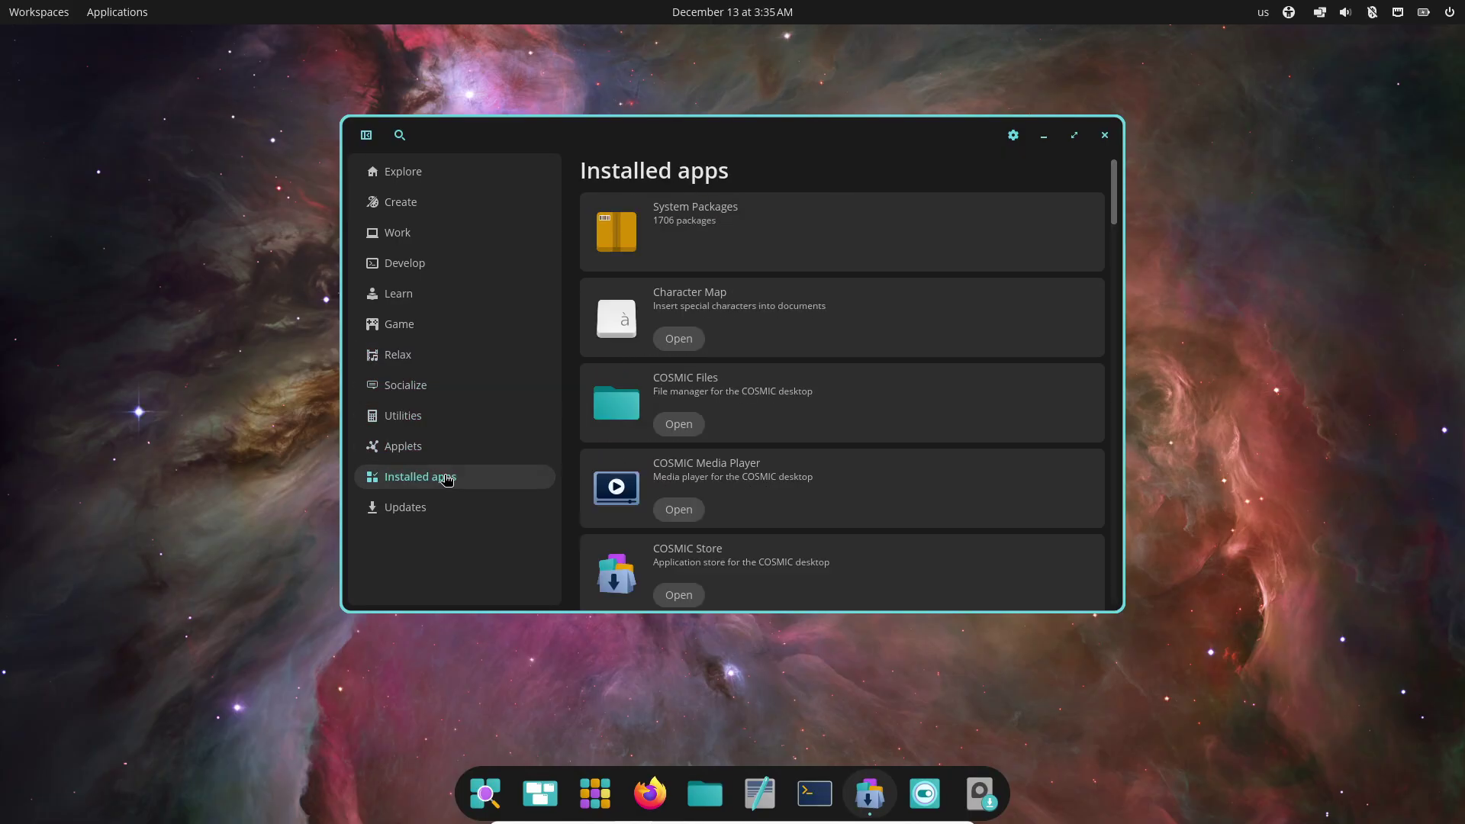
left_click(432, 509)
left_click(439, 476)
left_click(427, 171)
left_click(367, 134)
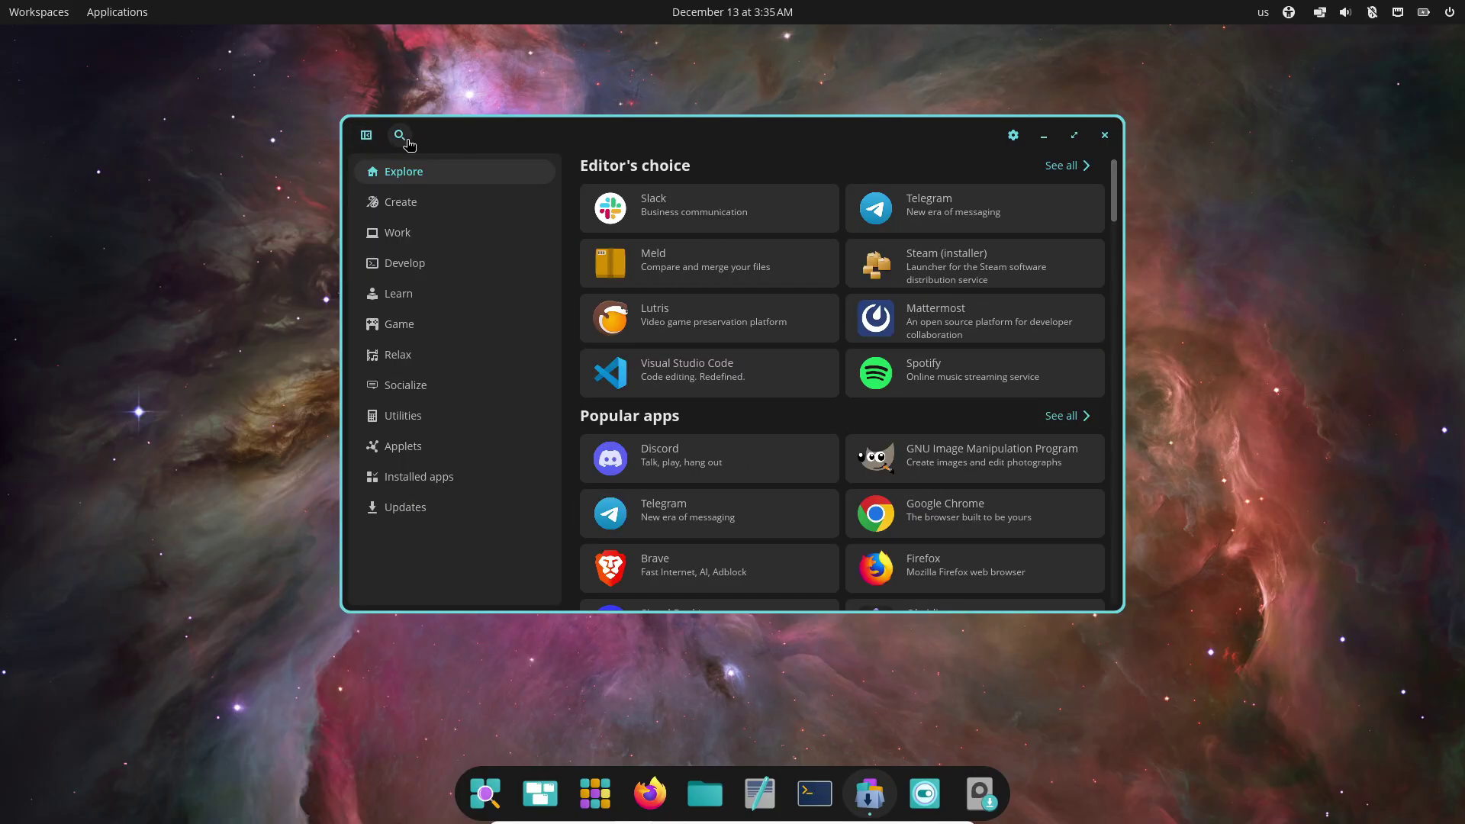
Step: View the software repositories panel from the gear, then close the Store
left_click(398, 136)
left_click(1014, 135)
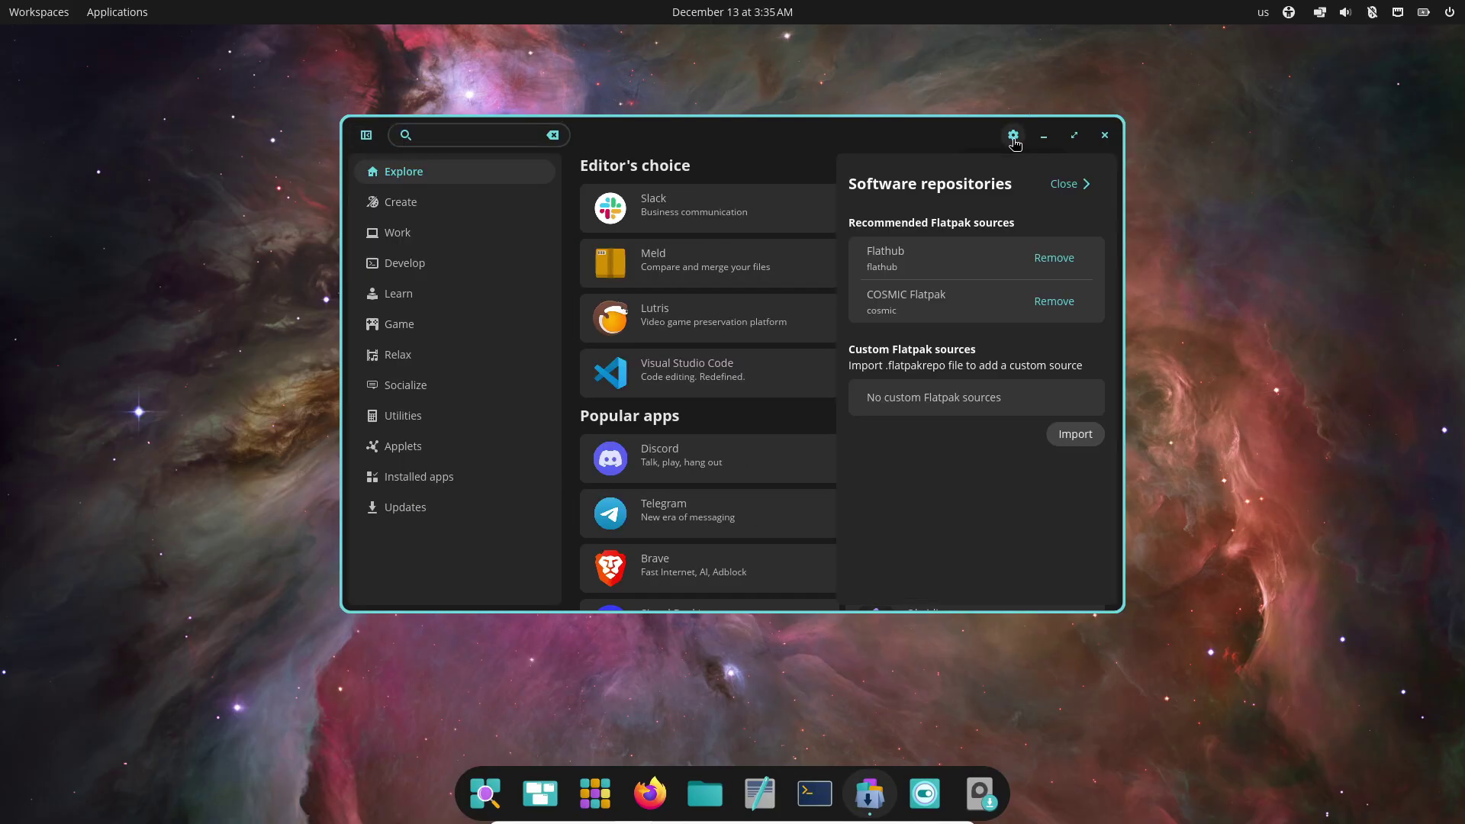
left_click(1014, 138)
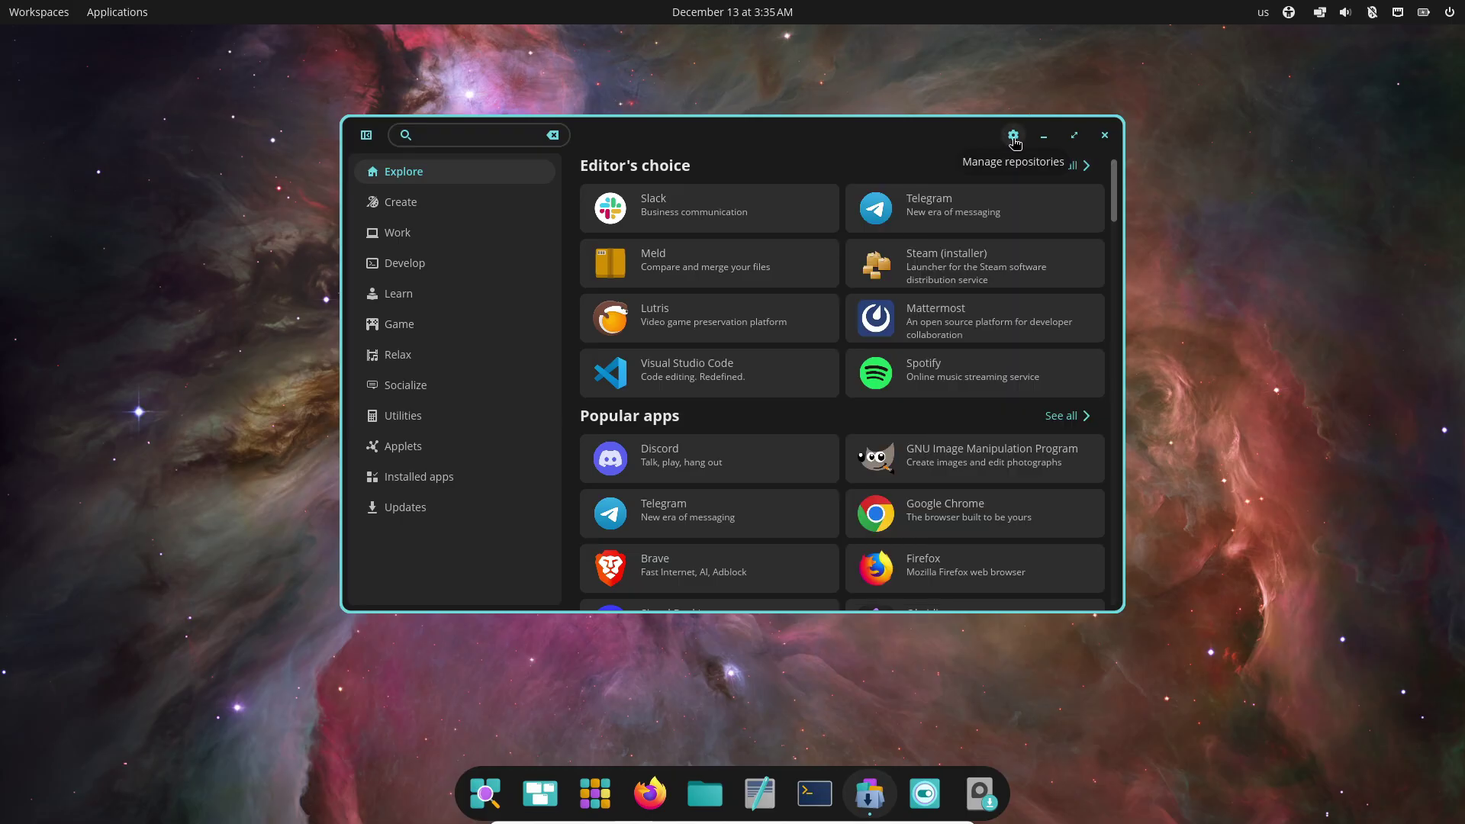
left_click(1105, 136)
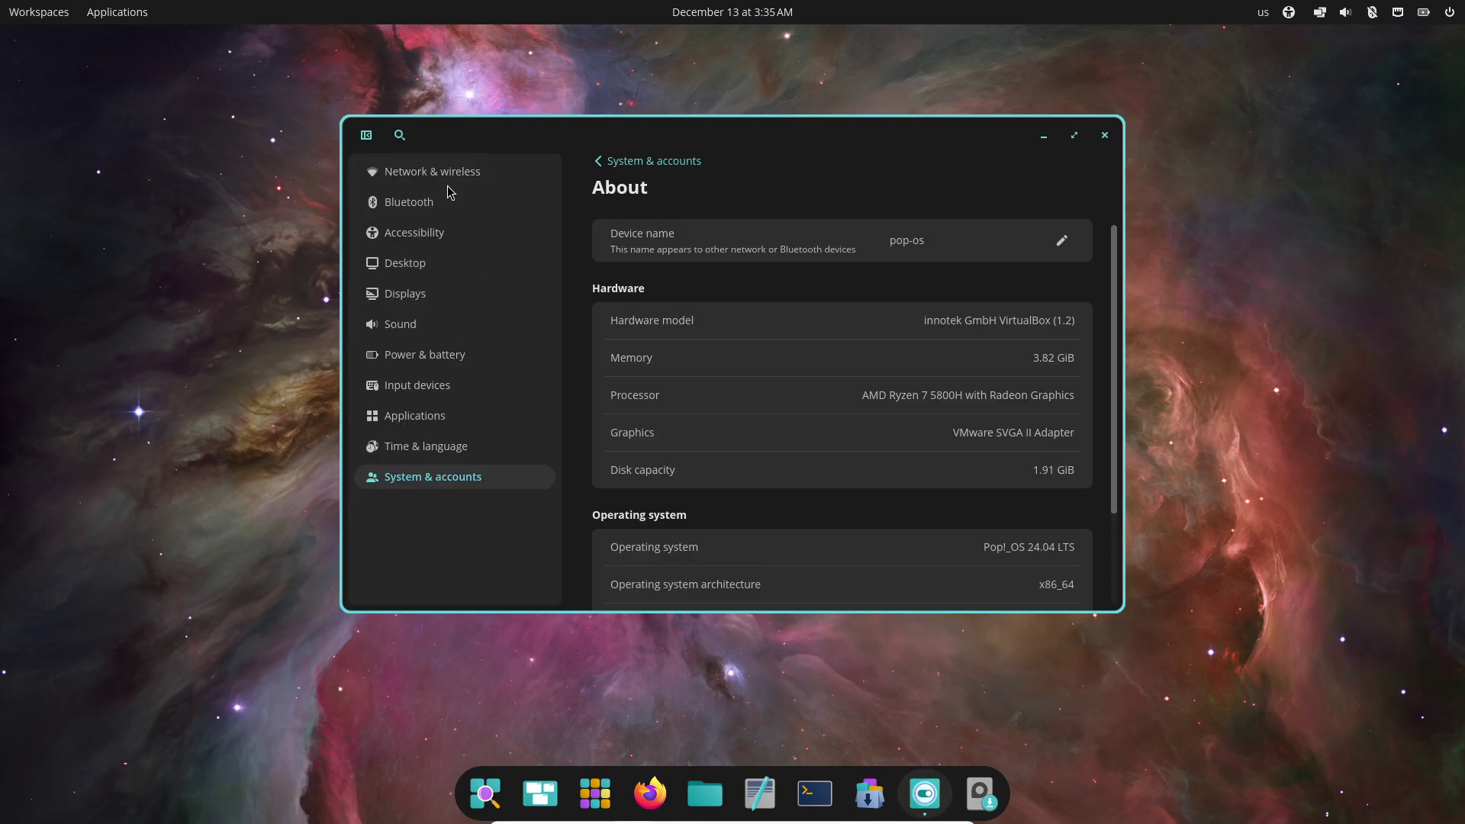
Step: Apply the green aurora wallpaper under Settings > Desktop > Wallpaper, then open Appearance
left_click(448, 176)
left_click(432, 202)
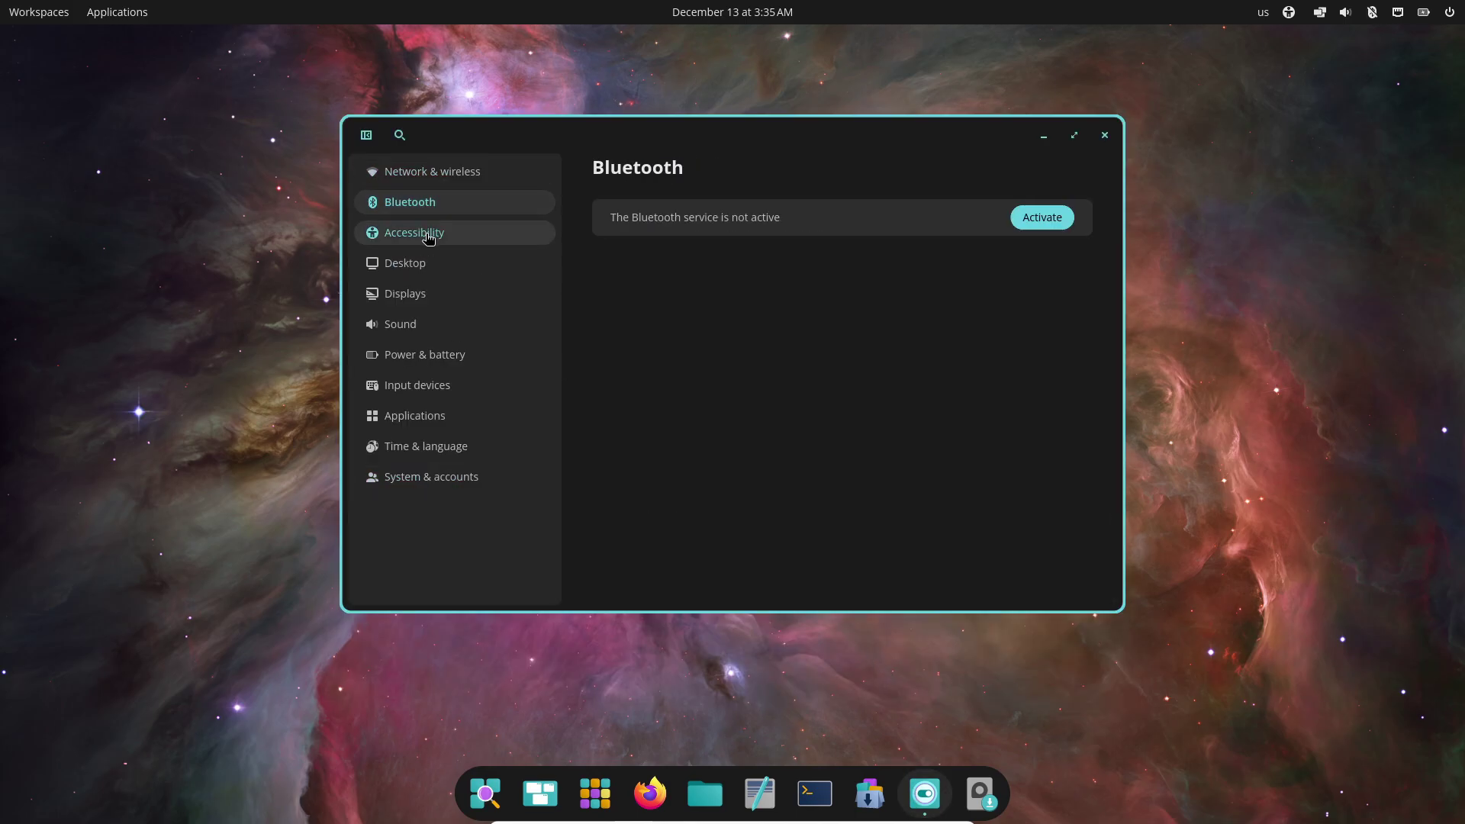
left_click(428, 234)
left_click(416, 277)
left_click(711, 241)
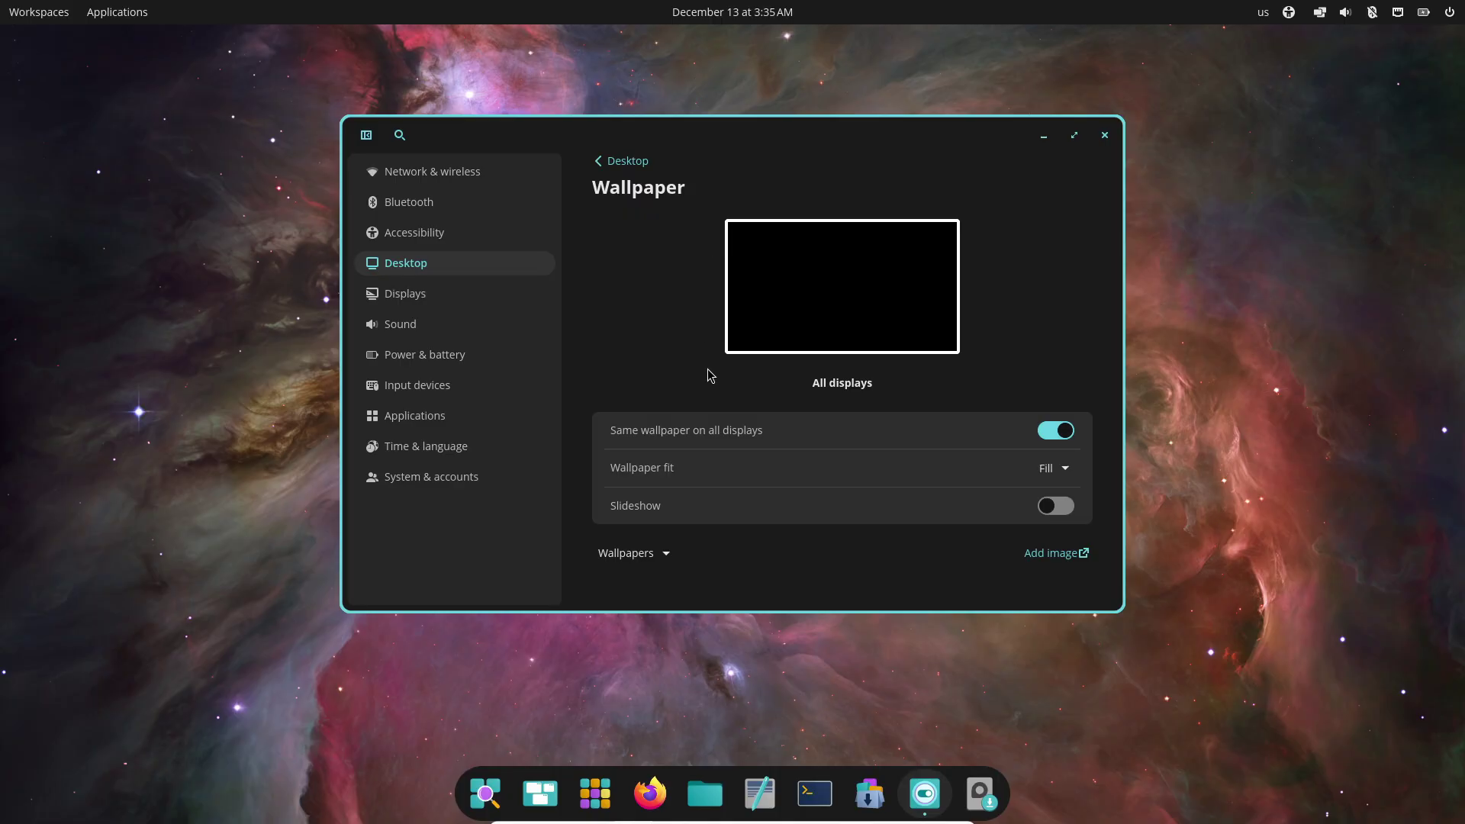
scroll(698, 427, "down", 5)
left_click(690, 479)
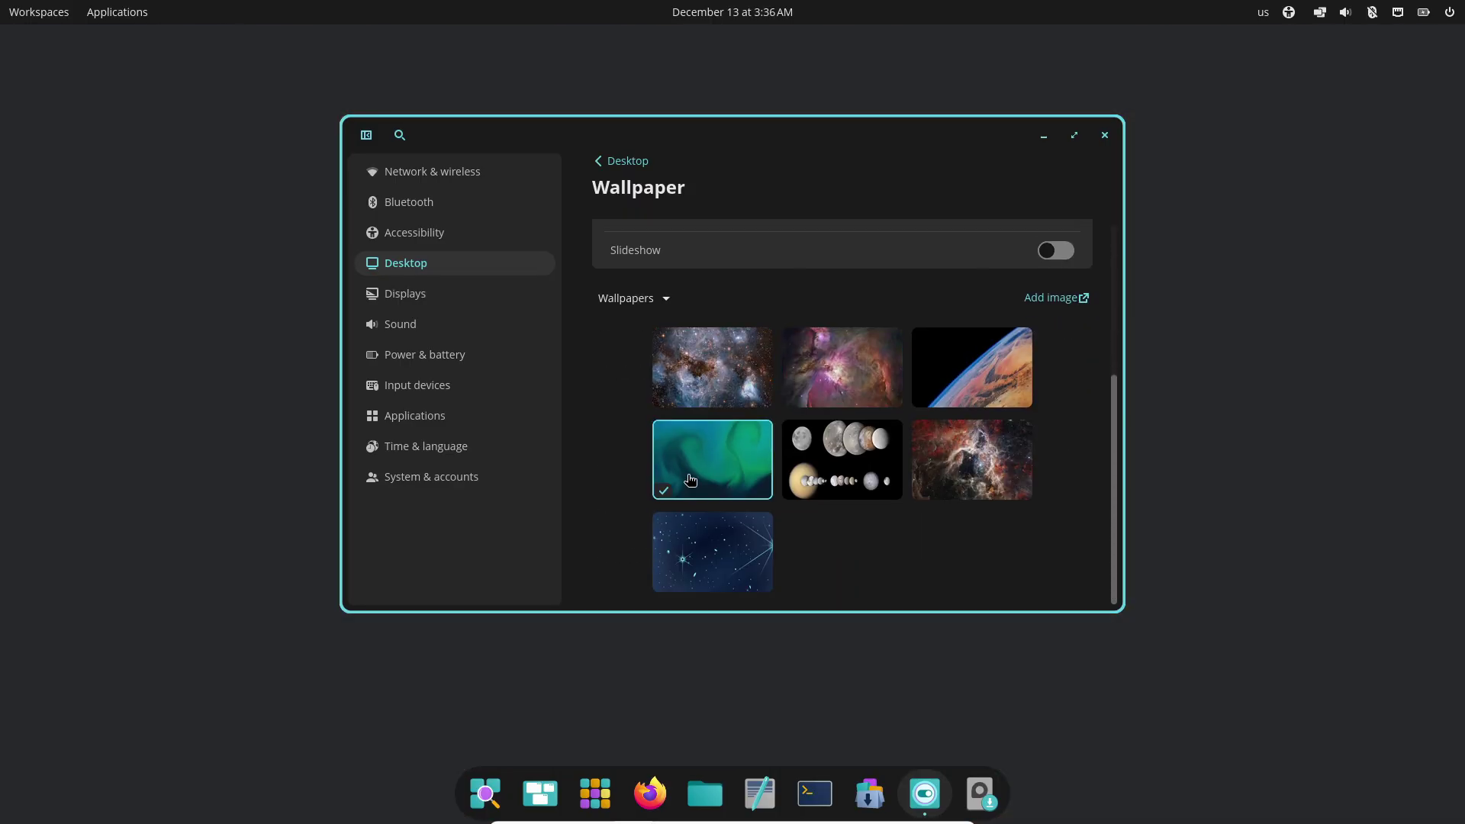
scroll(814, 472, "up", 3)
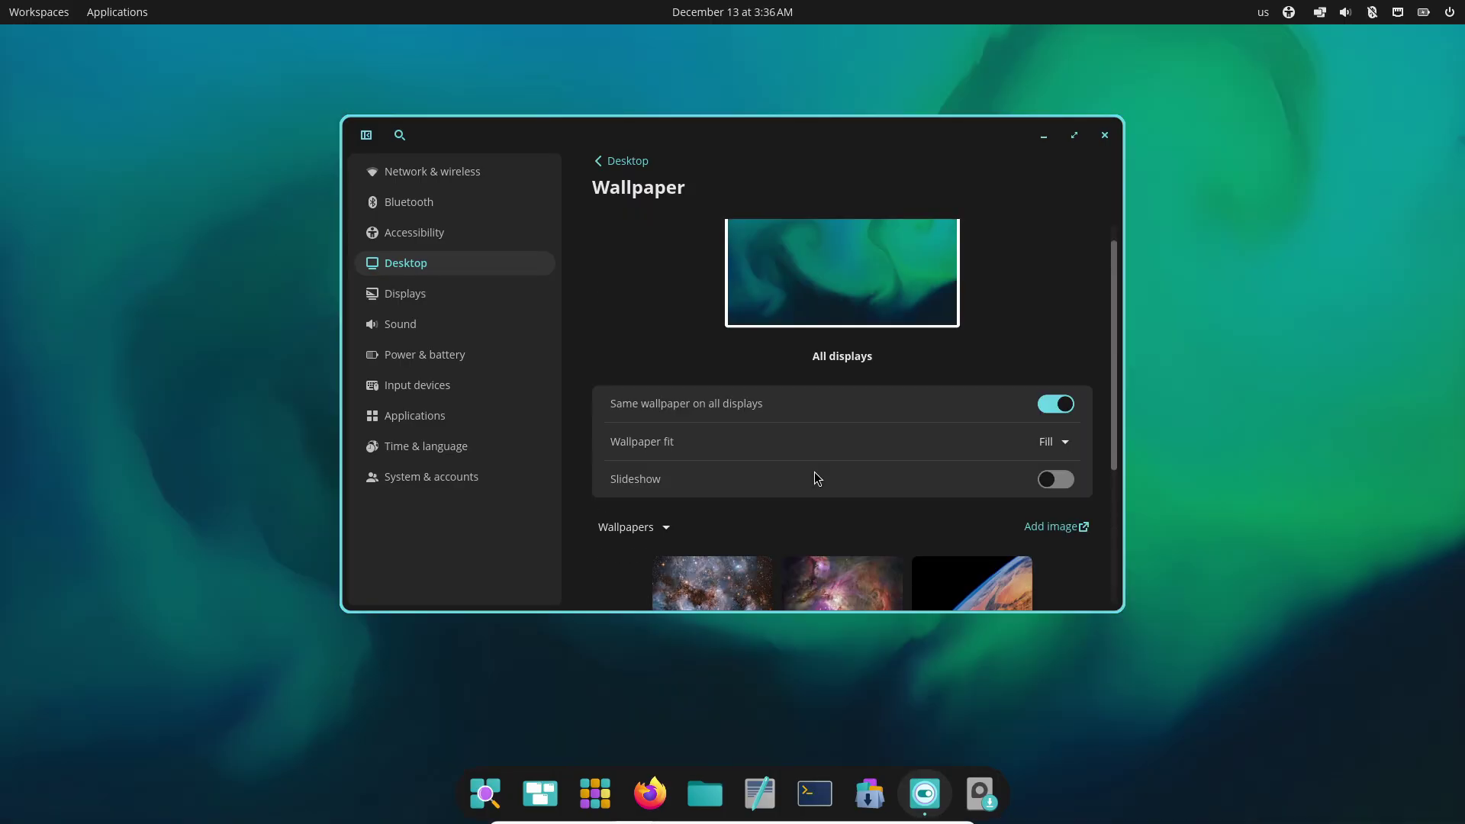
left_click(626, 161)
left_click(702, 302)
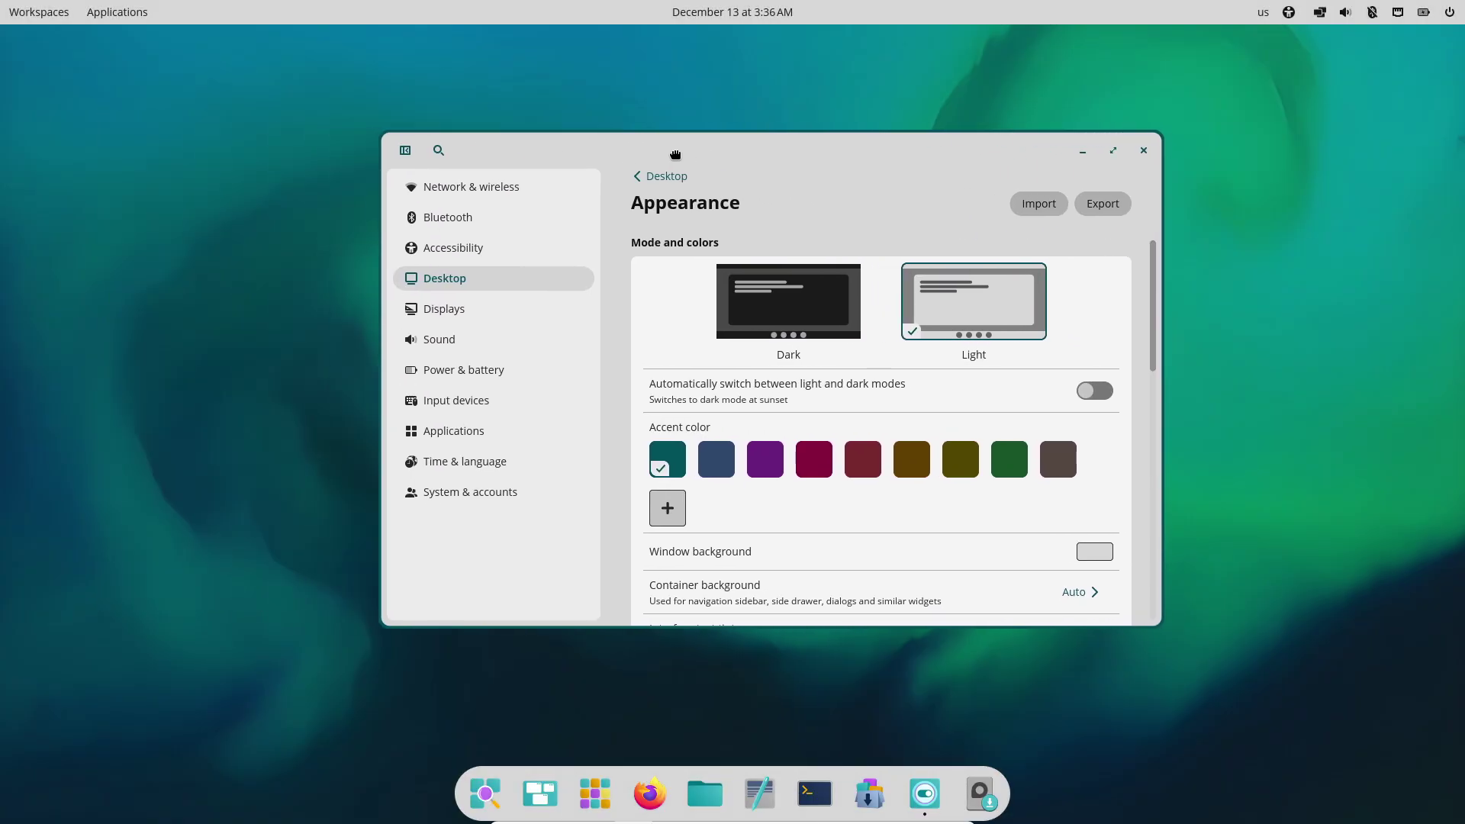
Step: Try the Square, Slightly round and Round interface styles, ending on Square
scroll(886, 408, "down", 3)
scroll(886, 408, "down", 3)
scroll(886, 409, "down", 1)
scroll(882, 385, "up", 1)
left_click(1034, 391)
left_click(878, 386)
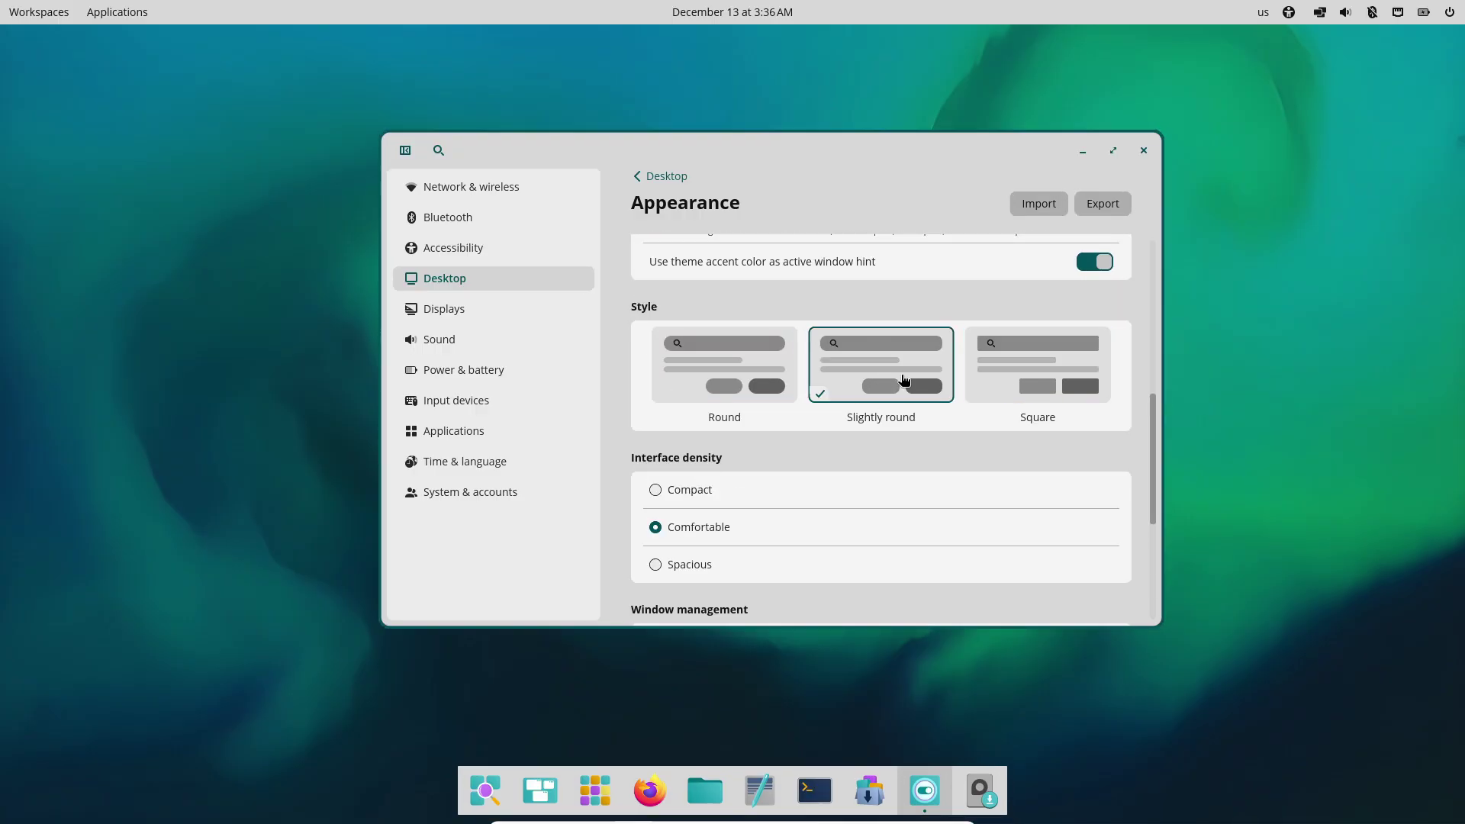
left_click(745, 381)
left_click(1023, 379)
Step: Try crimson and blue accent colours, settle on teal, and scroll the Appearance page
scroll(992, 393, "up", 1)
scroll(981, 402, "up", 4)
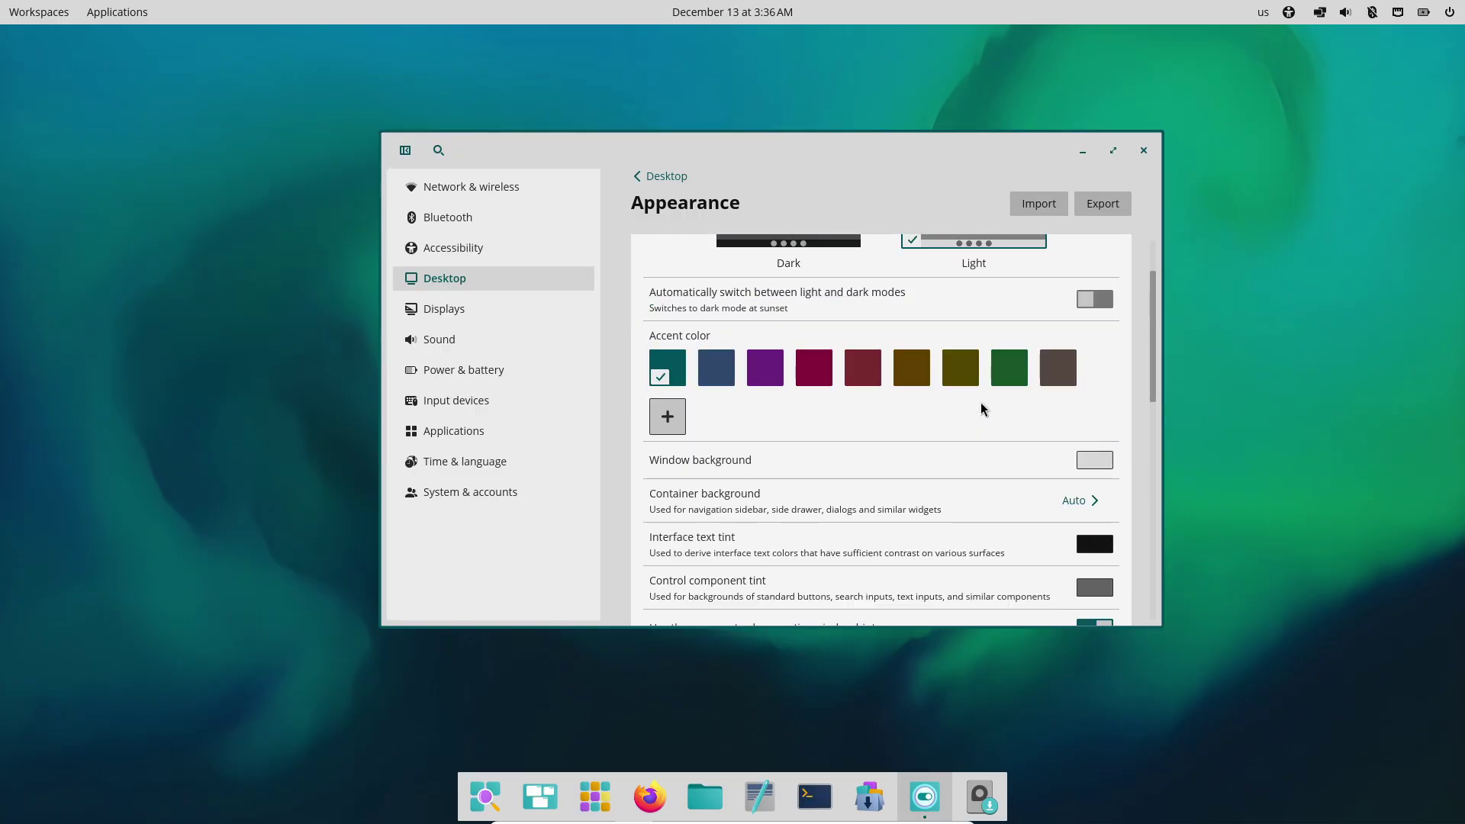
scroll(1037, 439, "up", 1)
left_click(813, 459)
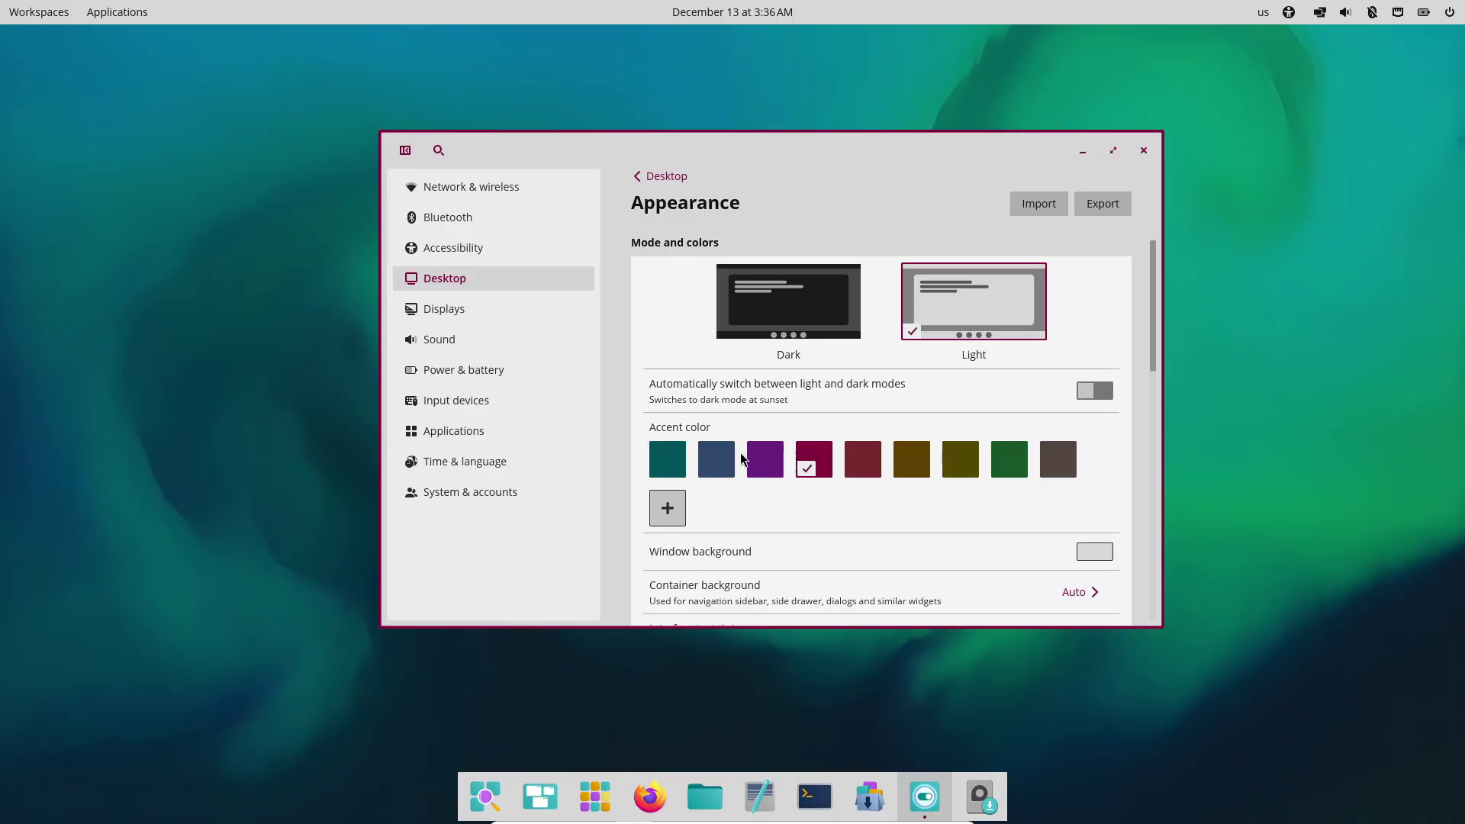
left_click(716, 459)
left_click(654, 456)
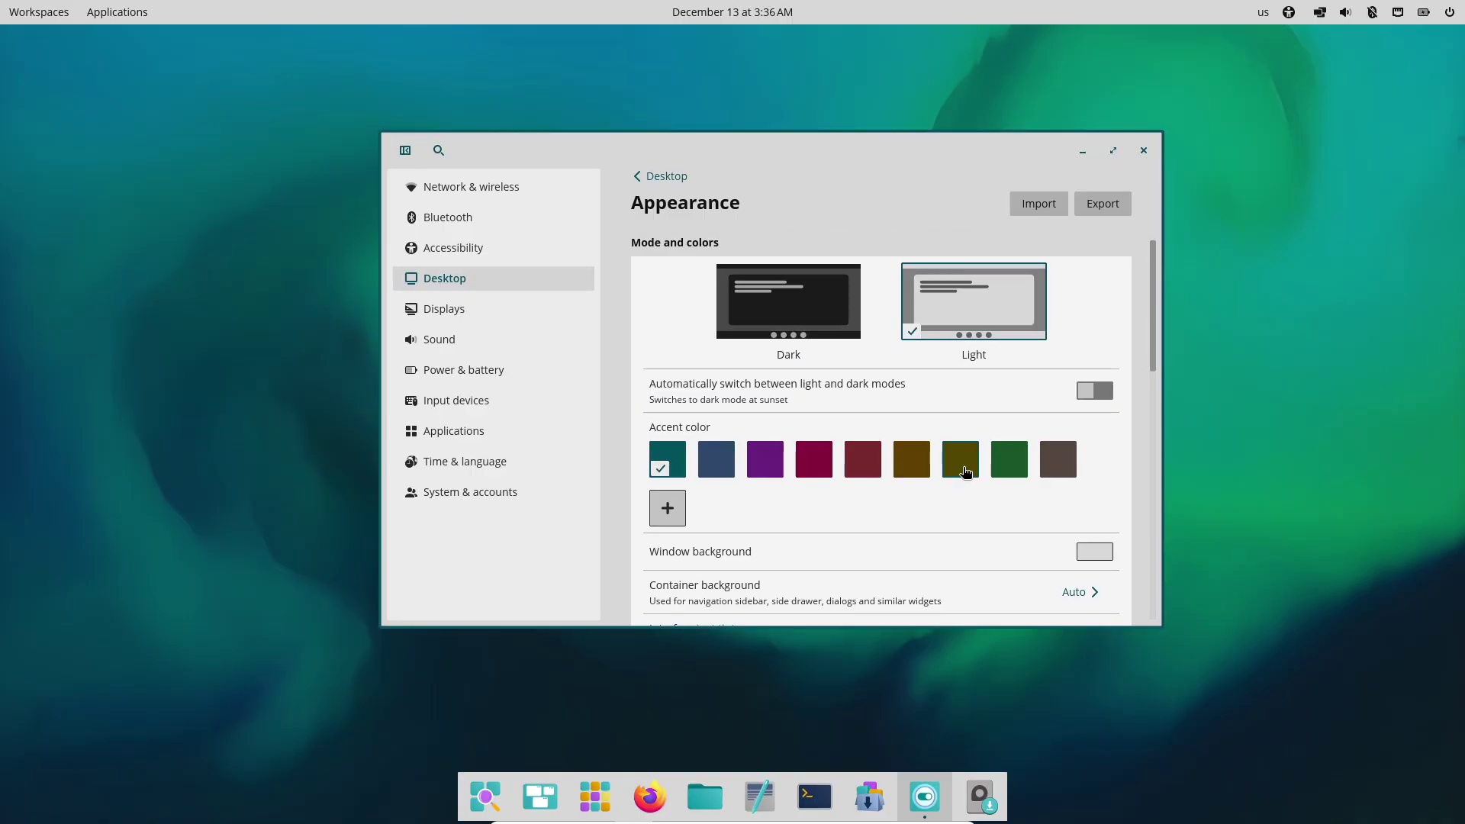
left_click(1092, 395)
scroll(955, 442, "down", 1)
scroll(956, 443, "down", 5)
scroll(955, 443, "down", 5)
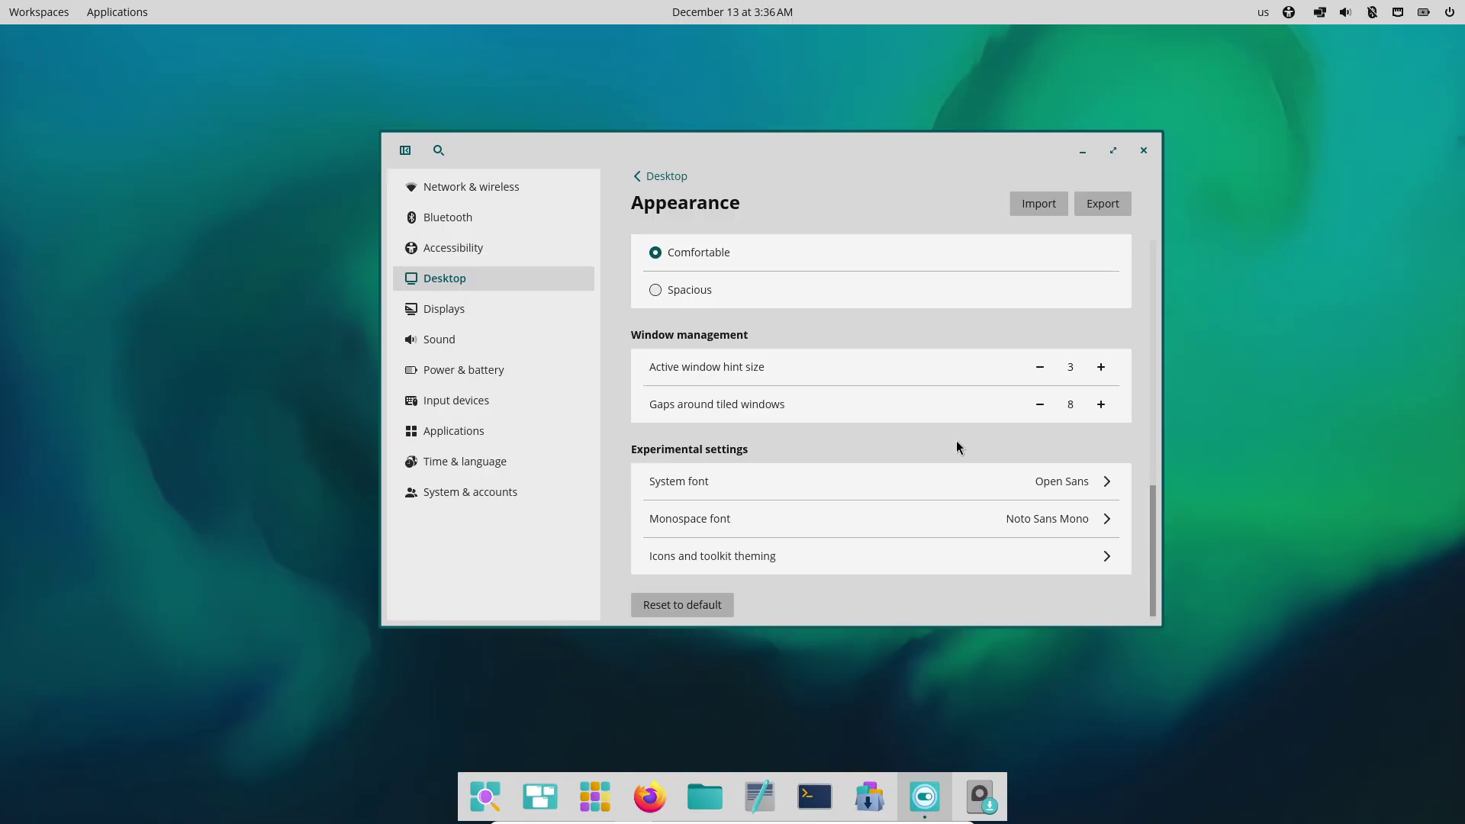
scroll(958, 446, "down", 1)
Step: Look through the Panel, Dock, Window management and Workspaces desktop pages
left_click(661, 182)
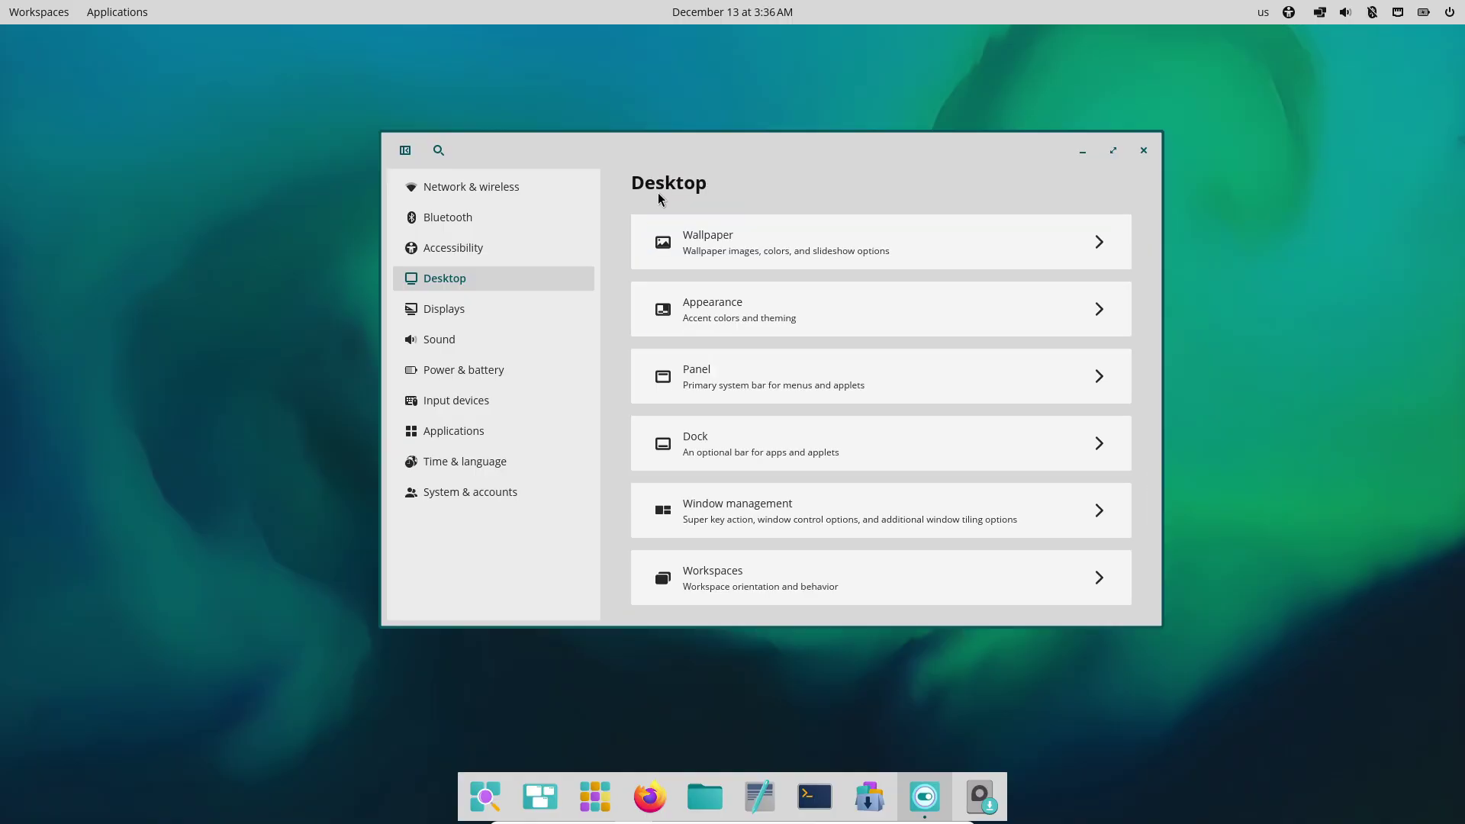
left_click(728, 405)
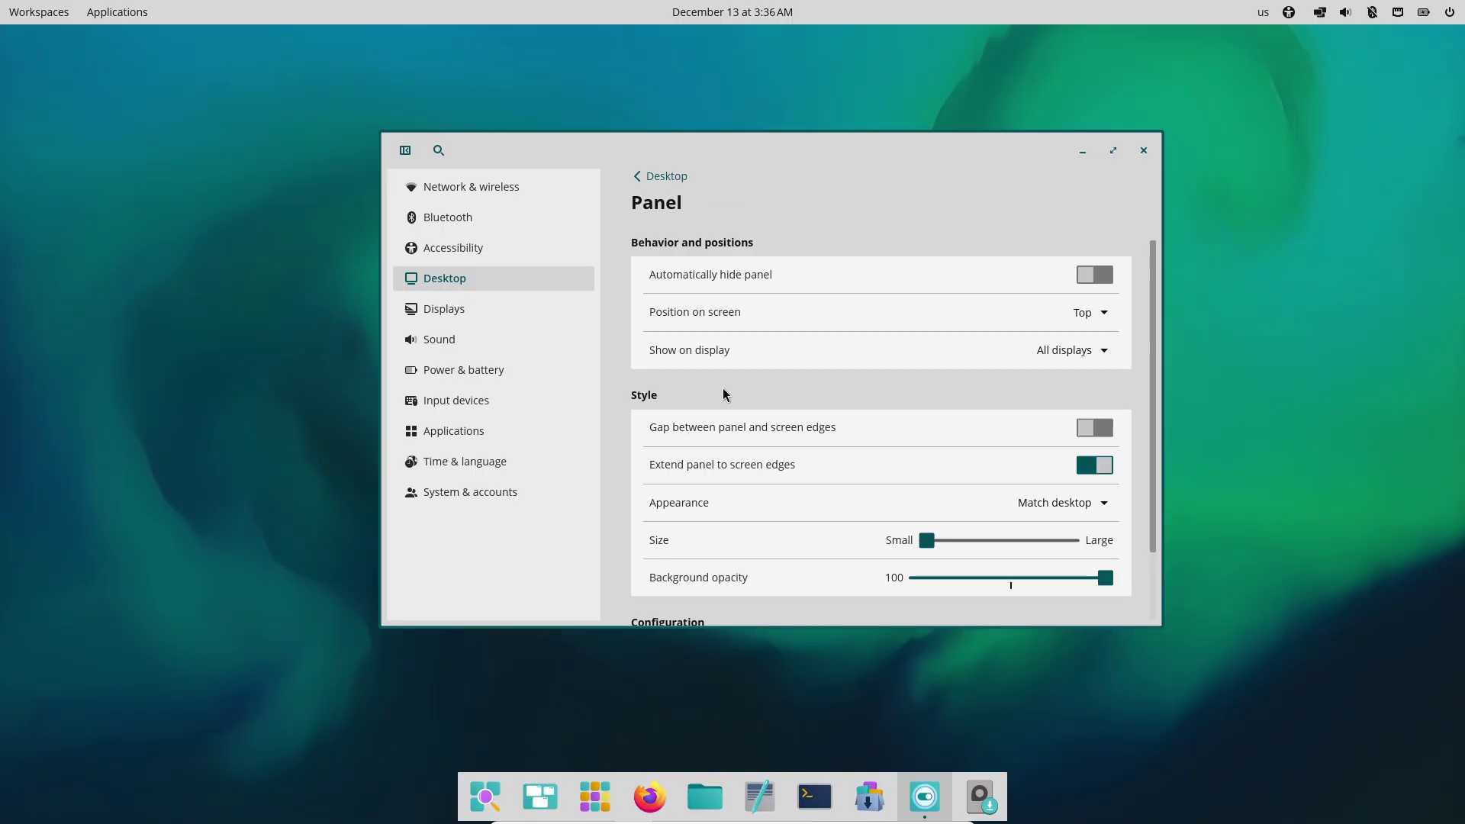
scroll(719, 387, "down", 2)
left_click(666, 180)
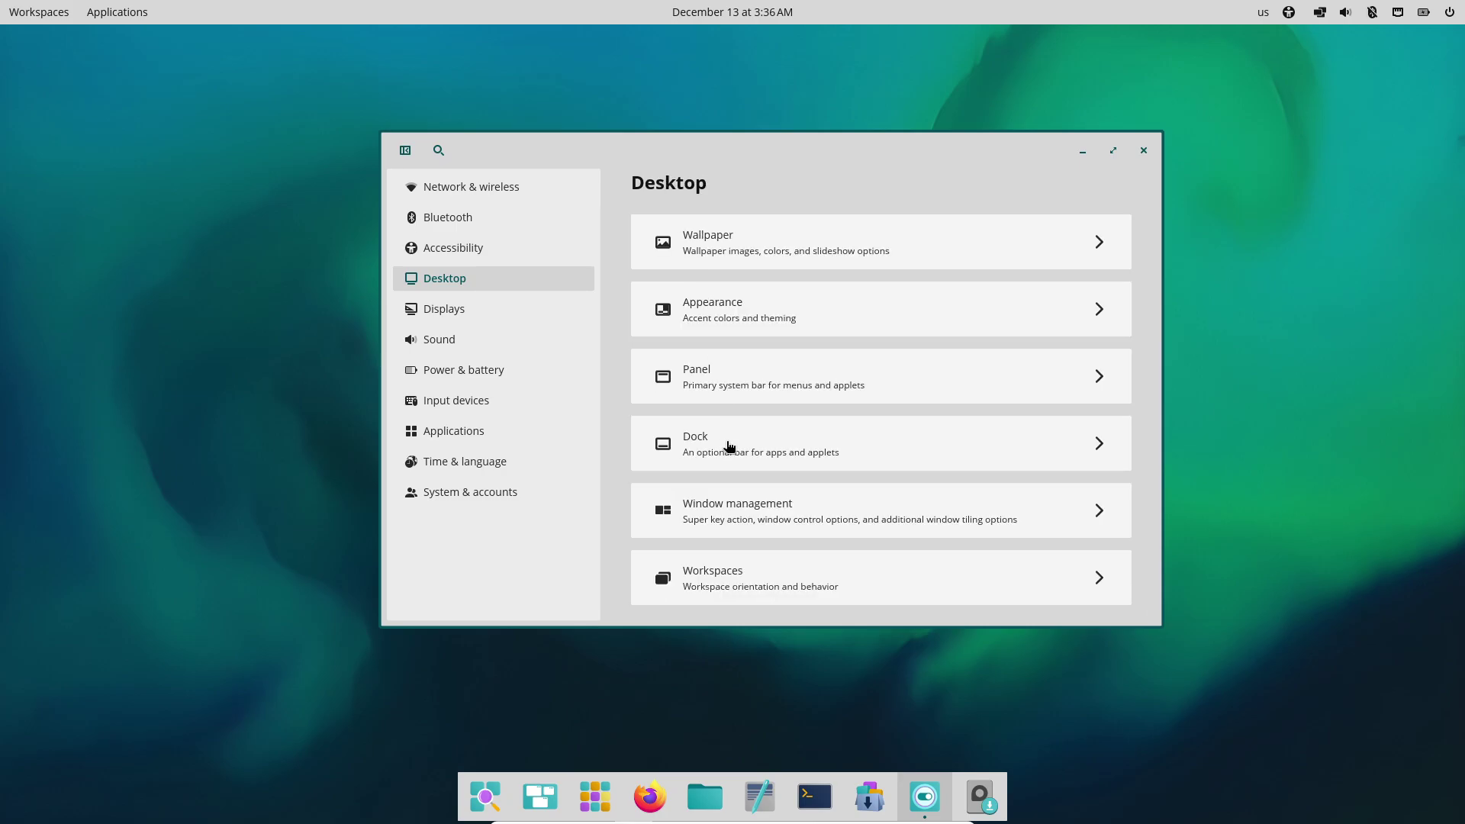
left_click(729, 446)
left_click(670, 174)
left_click(749, 507)
left_click(662, 178)
left_click(730, 578)
left_click(663, 176)
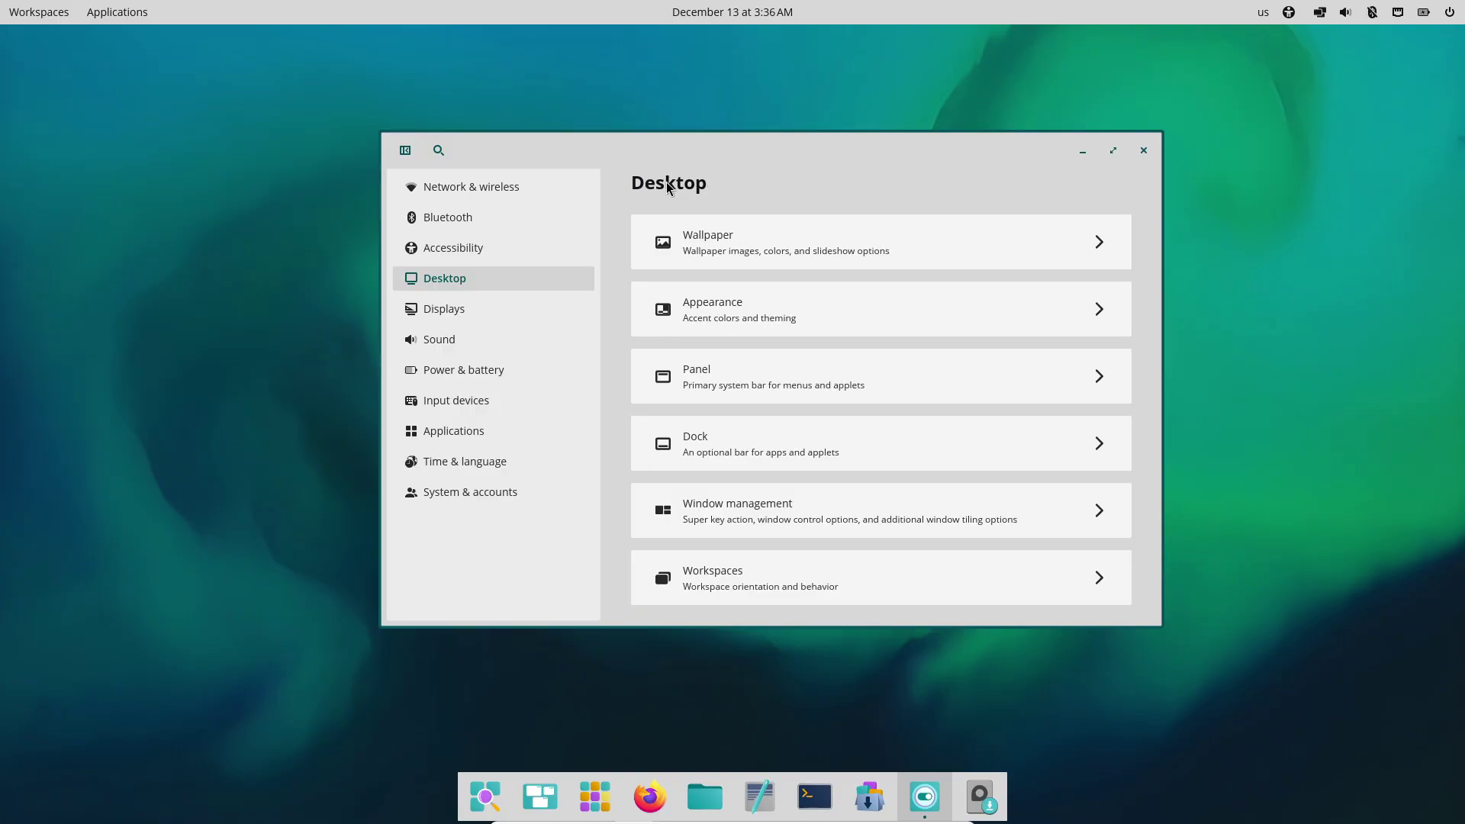
Step: Visit the Displays, Sound, Power, Applications, Time & language and System & accounts pages
left_click(458, 312)
left_click(458, 342)
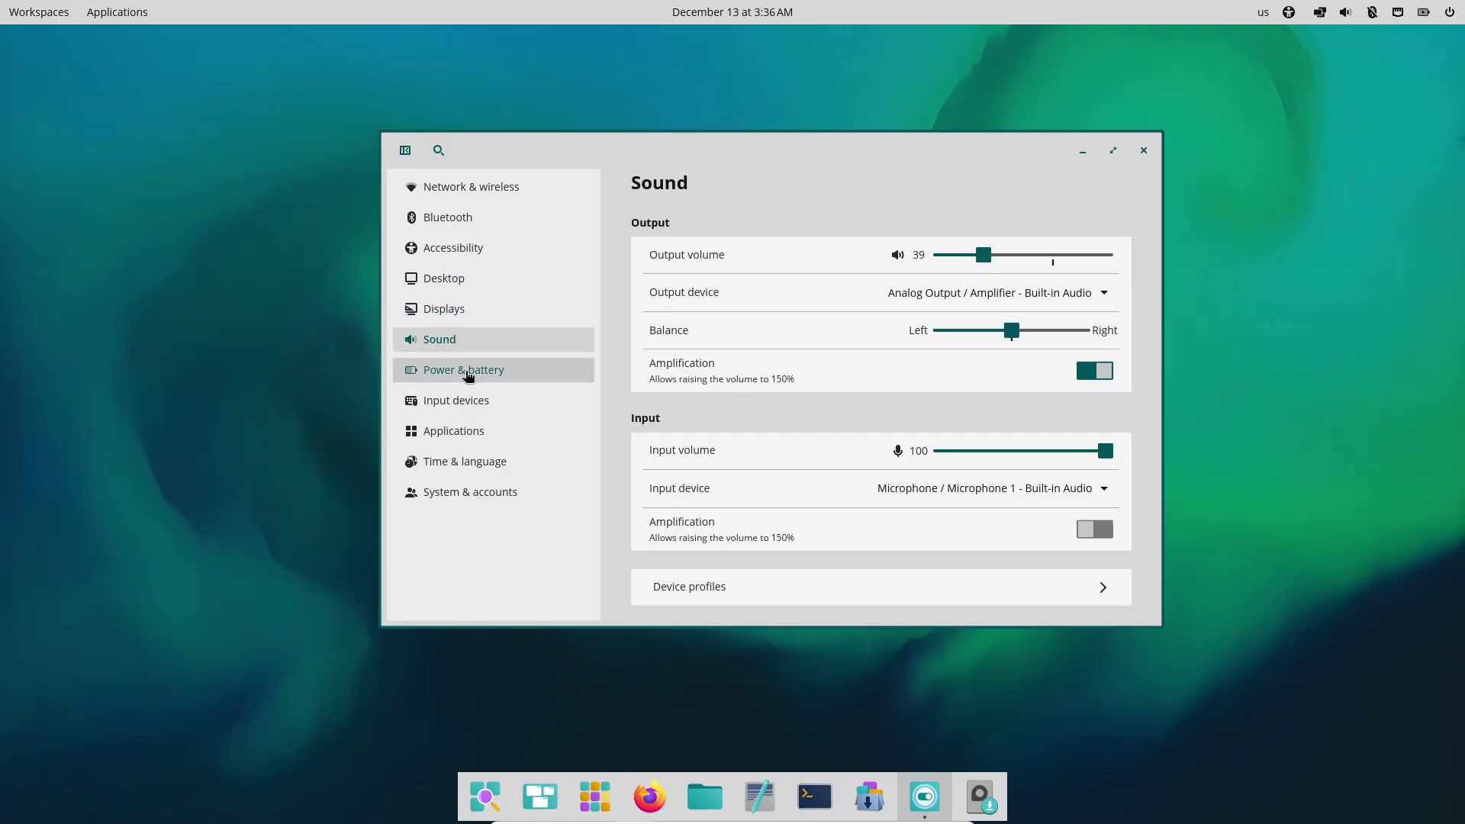
left_click(467, 372)
left_click(473, 434)
left_click(473, 461)
left_click(481, 491)
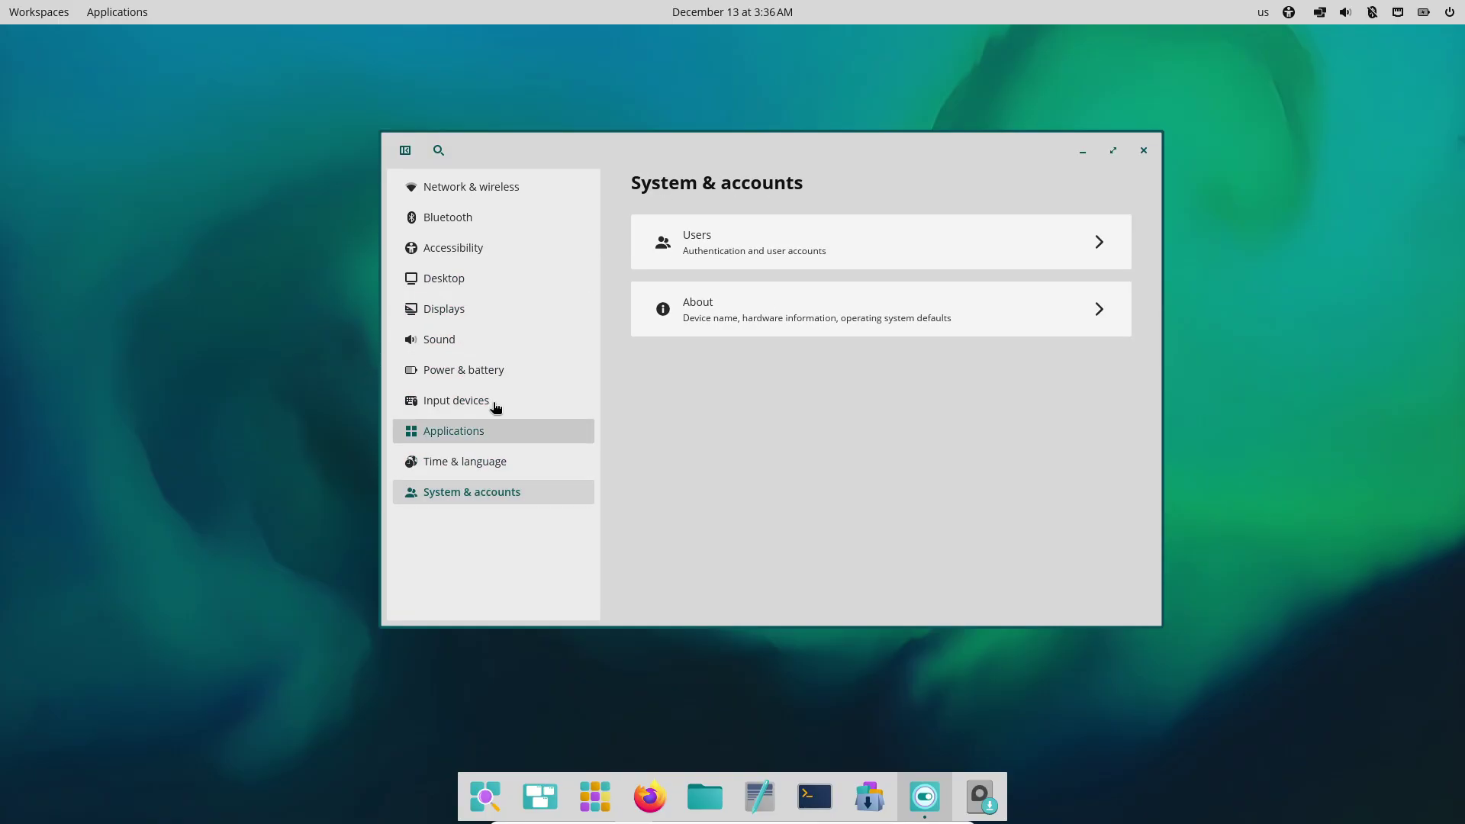
Step: Close Settings, glance at the clock's calendar, and open the workspaces overview from the dock
left_click(1144, 152)
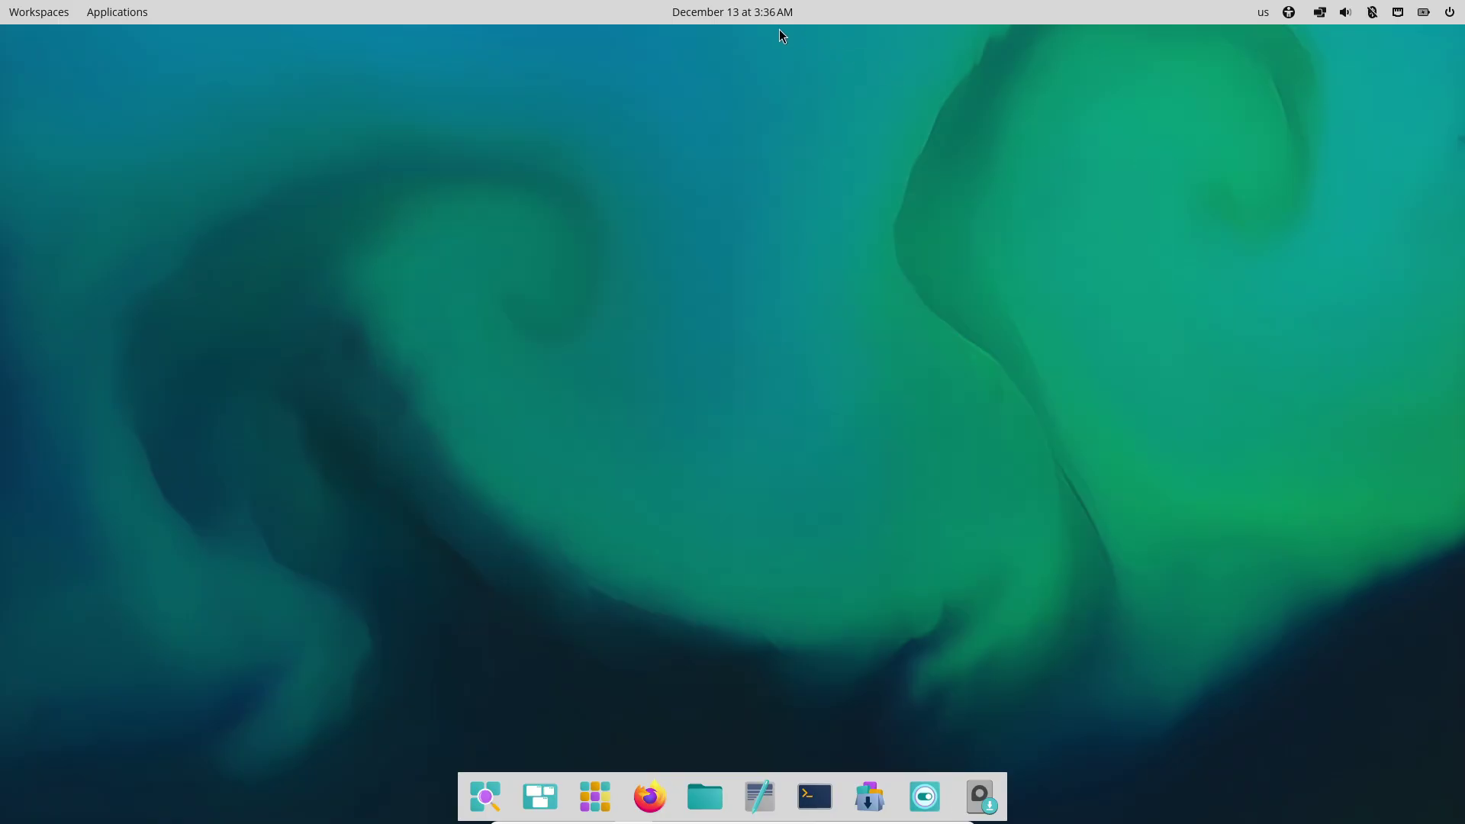
left_click(763, 17)
left_click(516, 222)
left_click(547, 794)
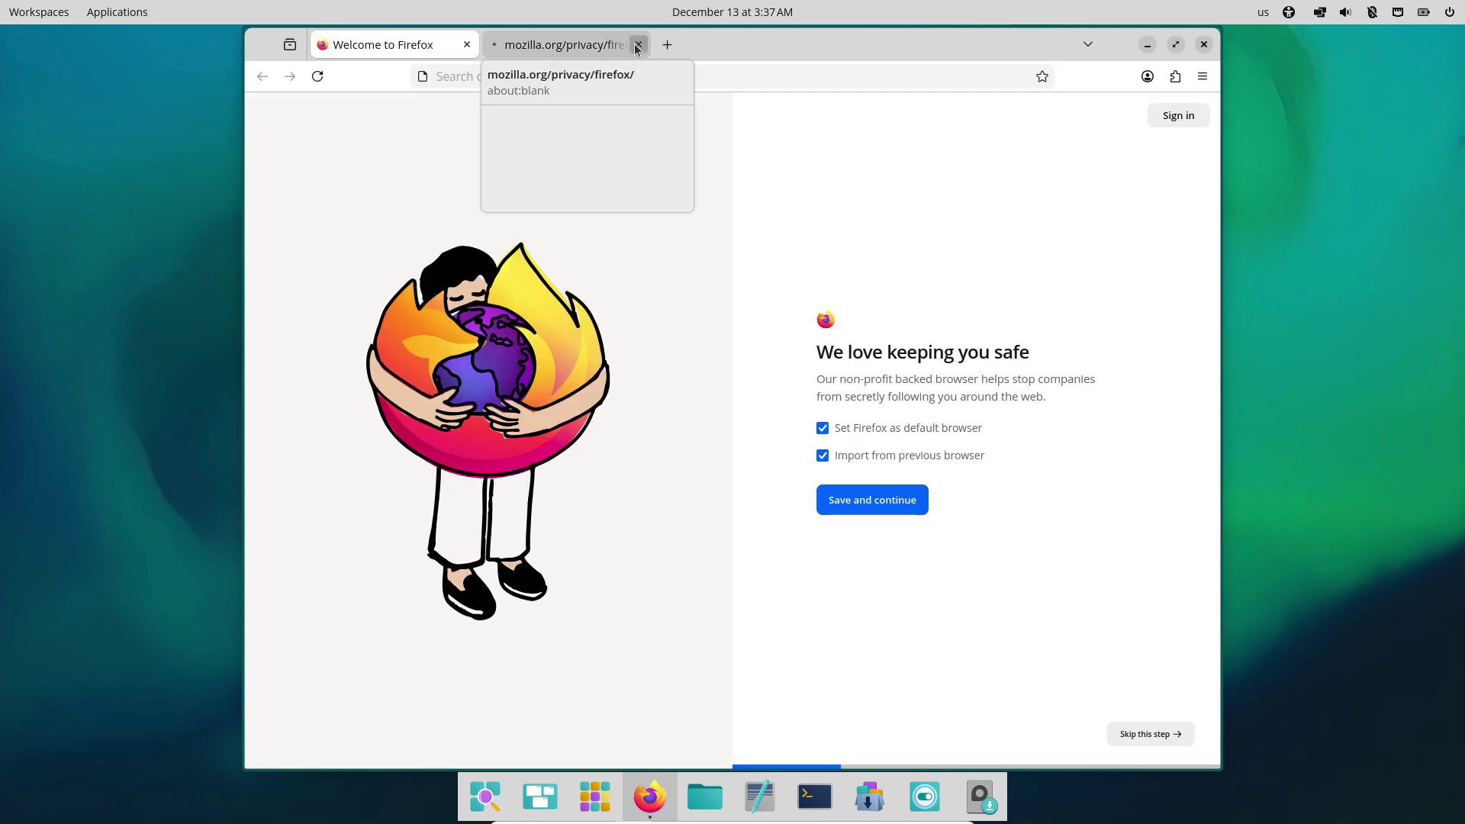
Step: Close the extra privacy notice tab and search the web for "pop os"
left_click(638, 45)
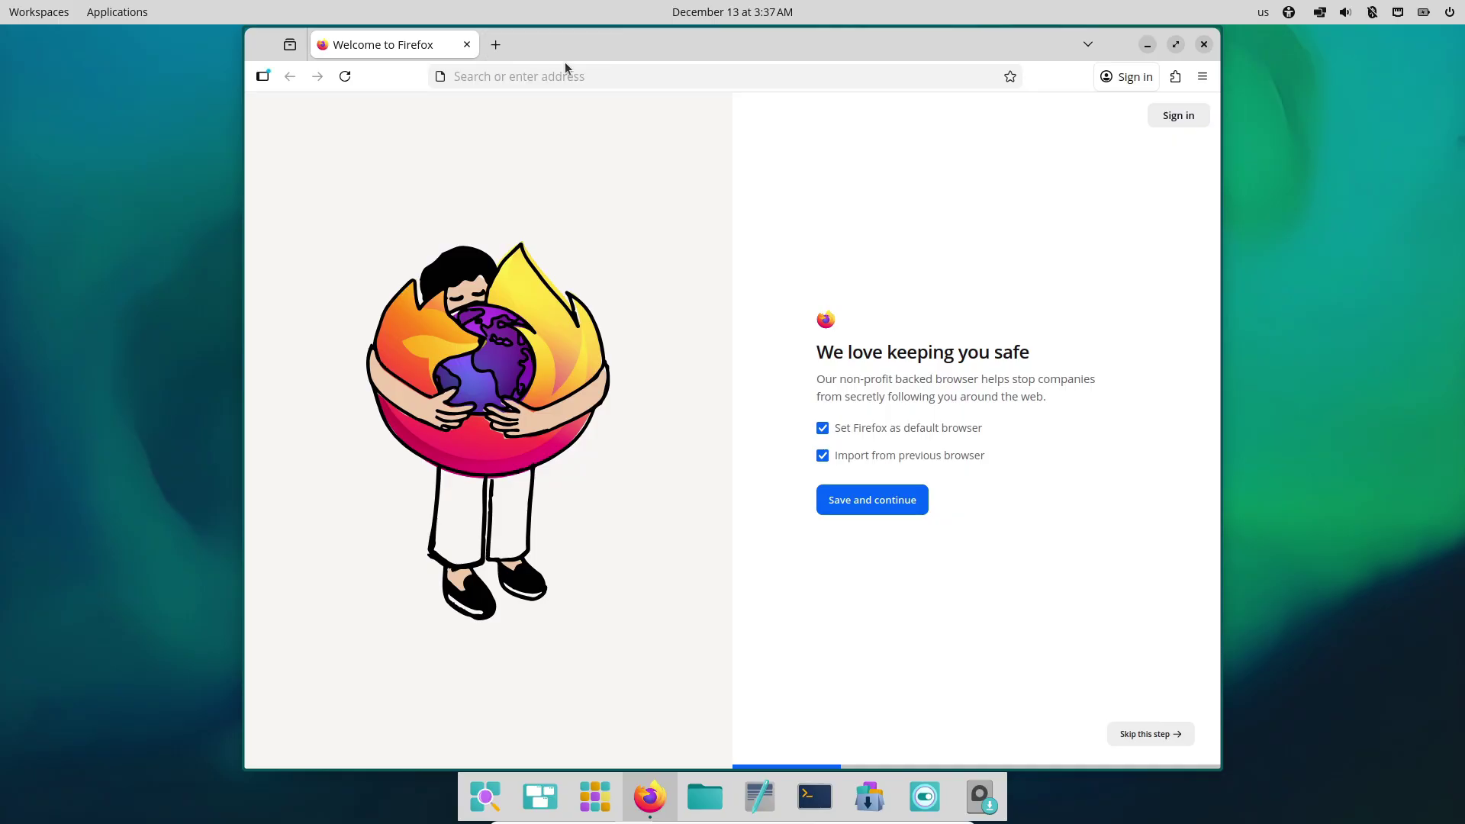
left_click(501, 76)
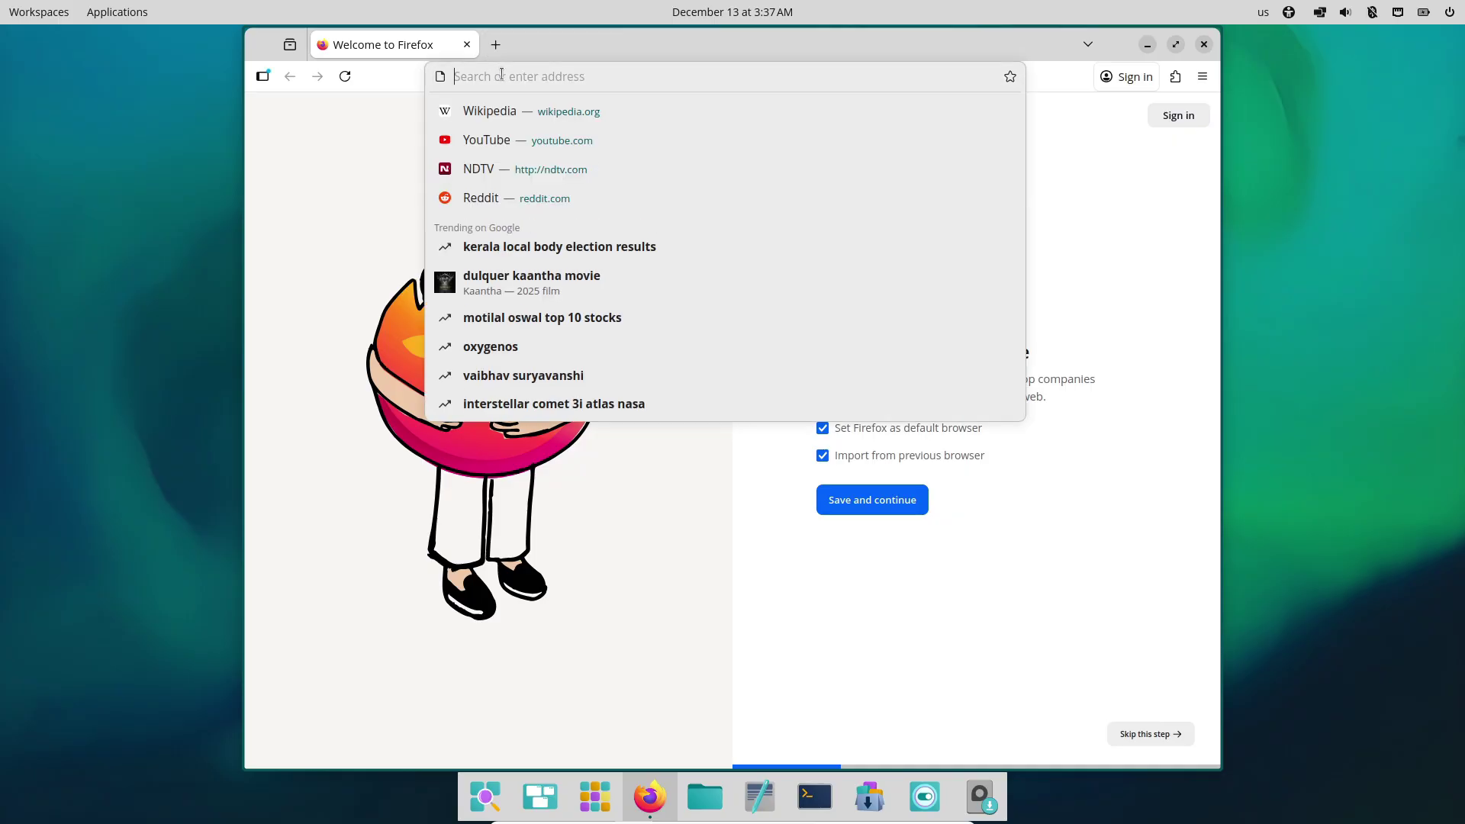
type("pop os")
key("Return")
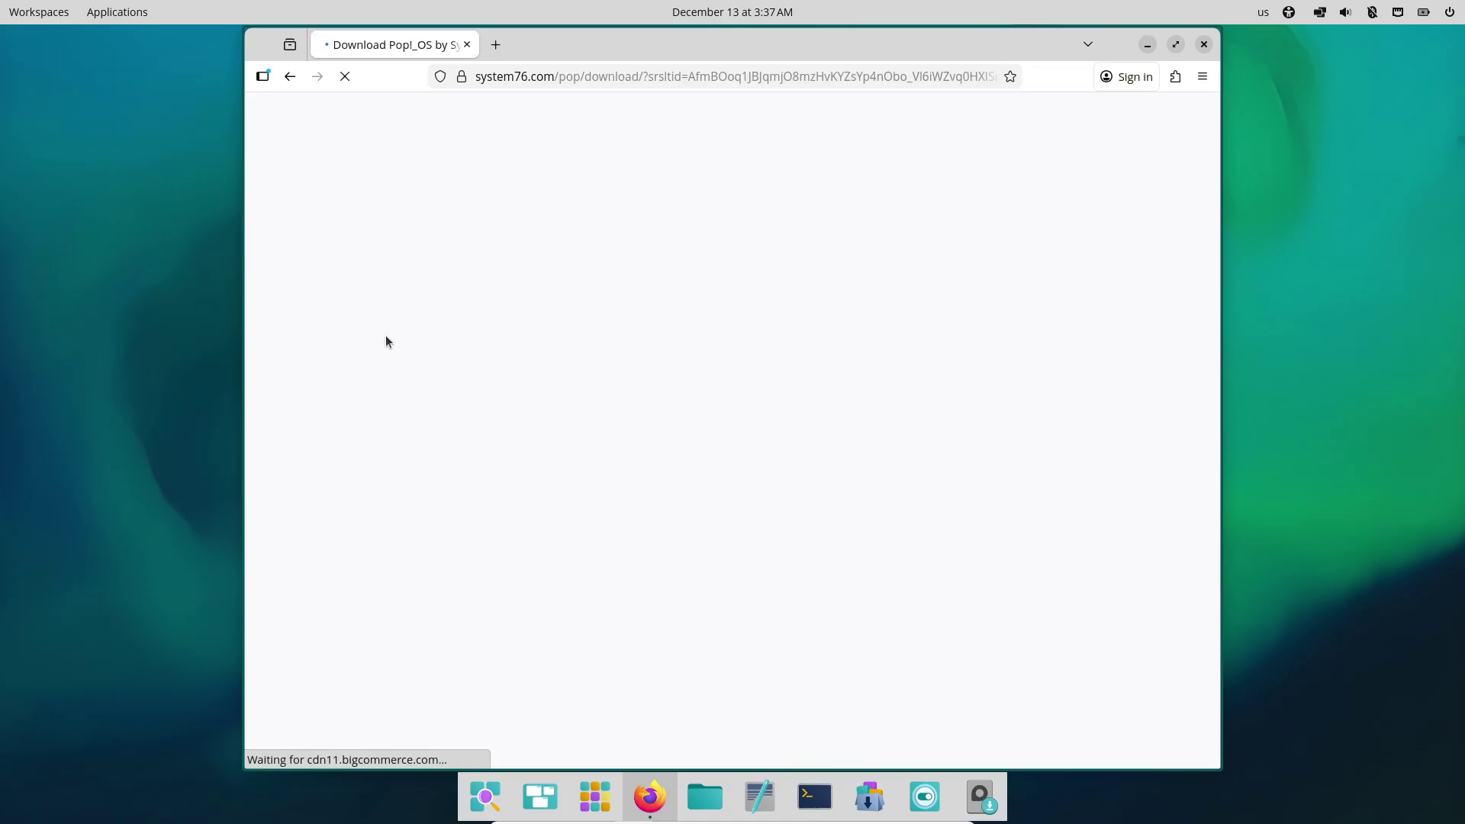
Step: On the Pop!_OS 24.04 download page, start the generic ISO download, then cancel it
scroll(496, 340, "down", 5)
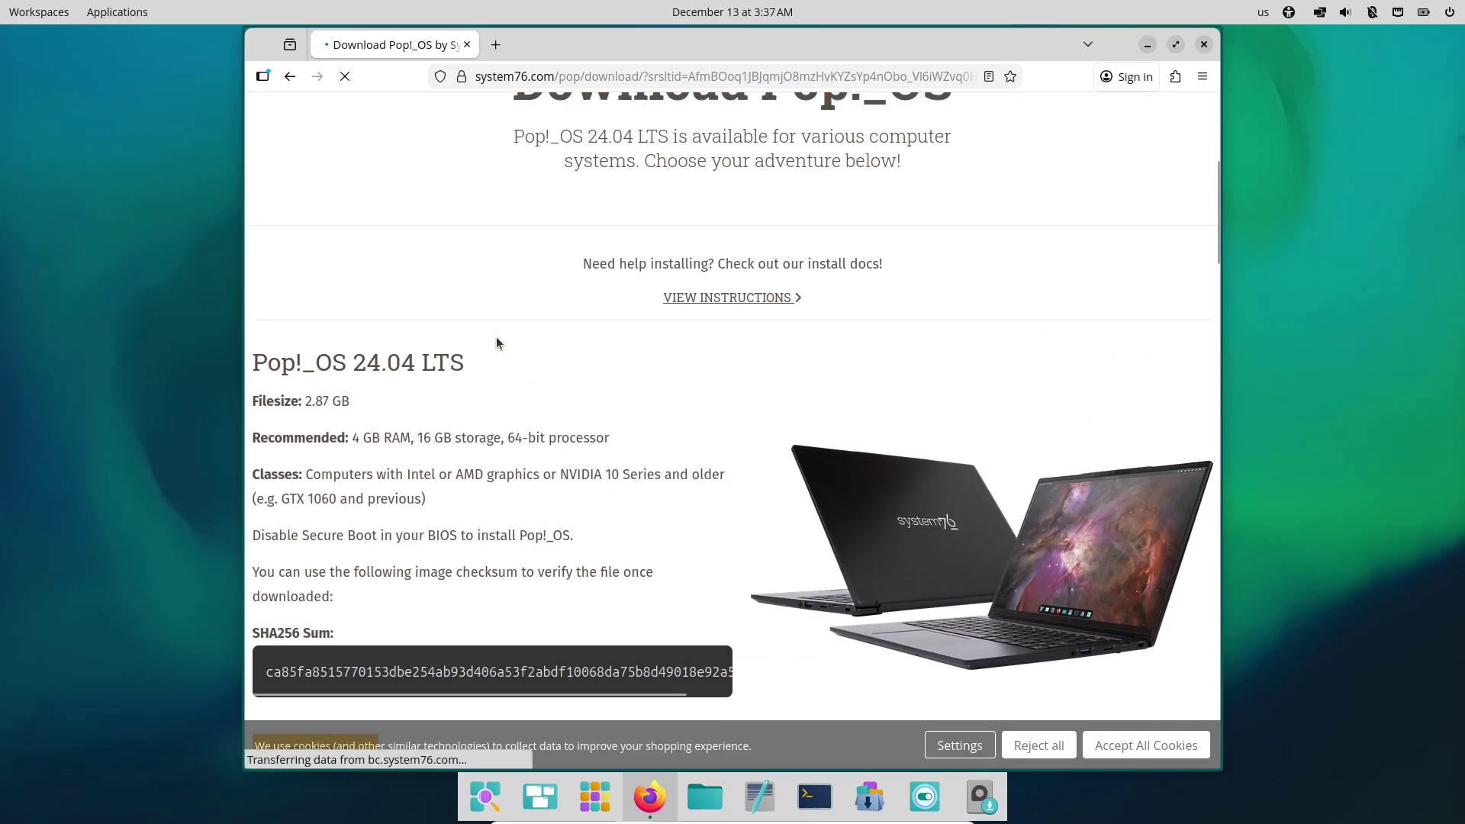
scroll(497, 342, "down", 4)
scroll(496, 343, "down", 2)
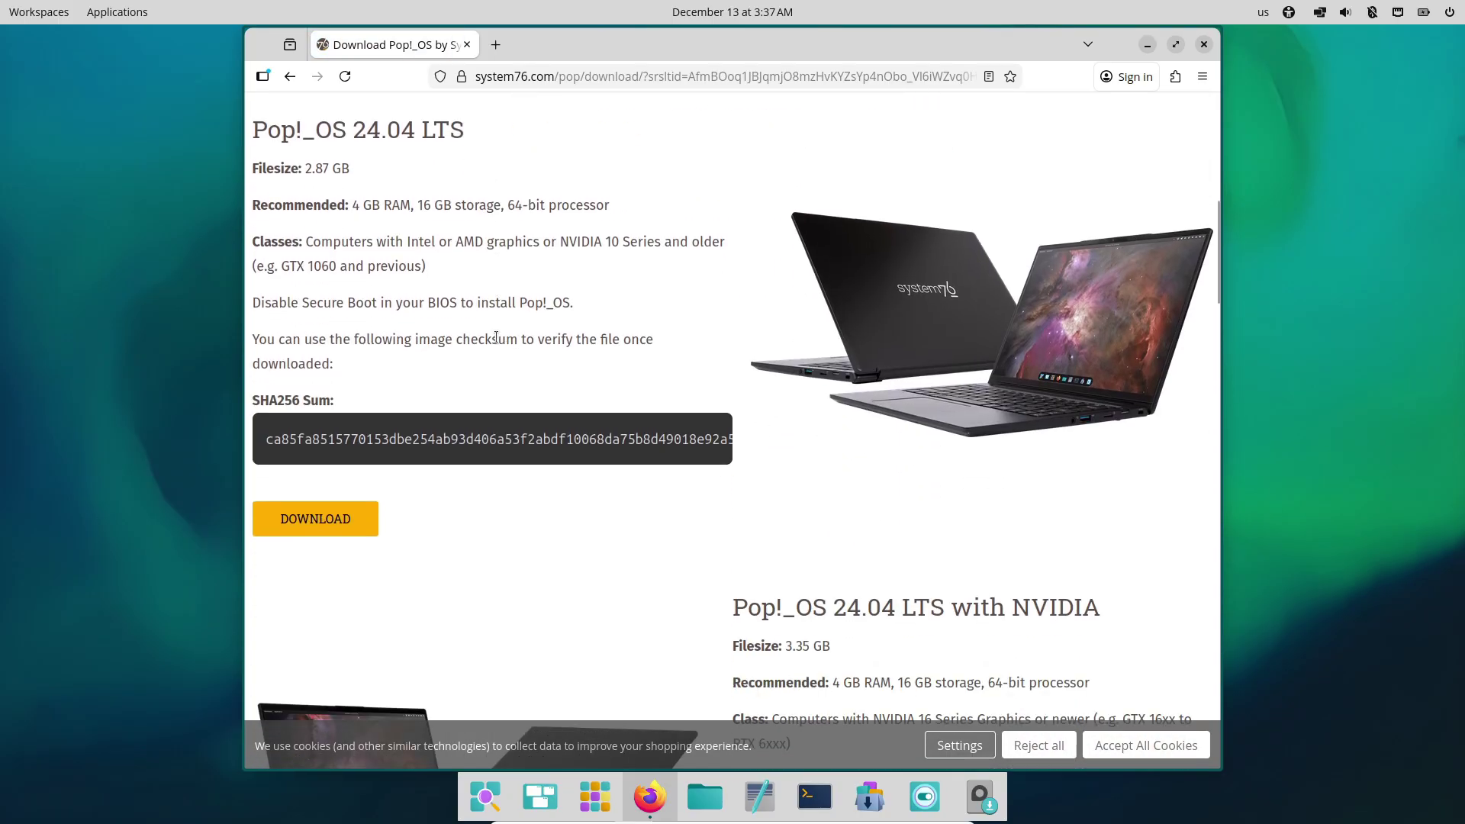
scroll(496, 343, "down", 2)
scroll(496, 343, "down", 2)
scroll(497, 342, "down", 3)
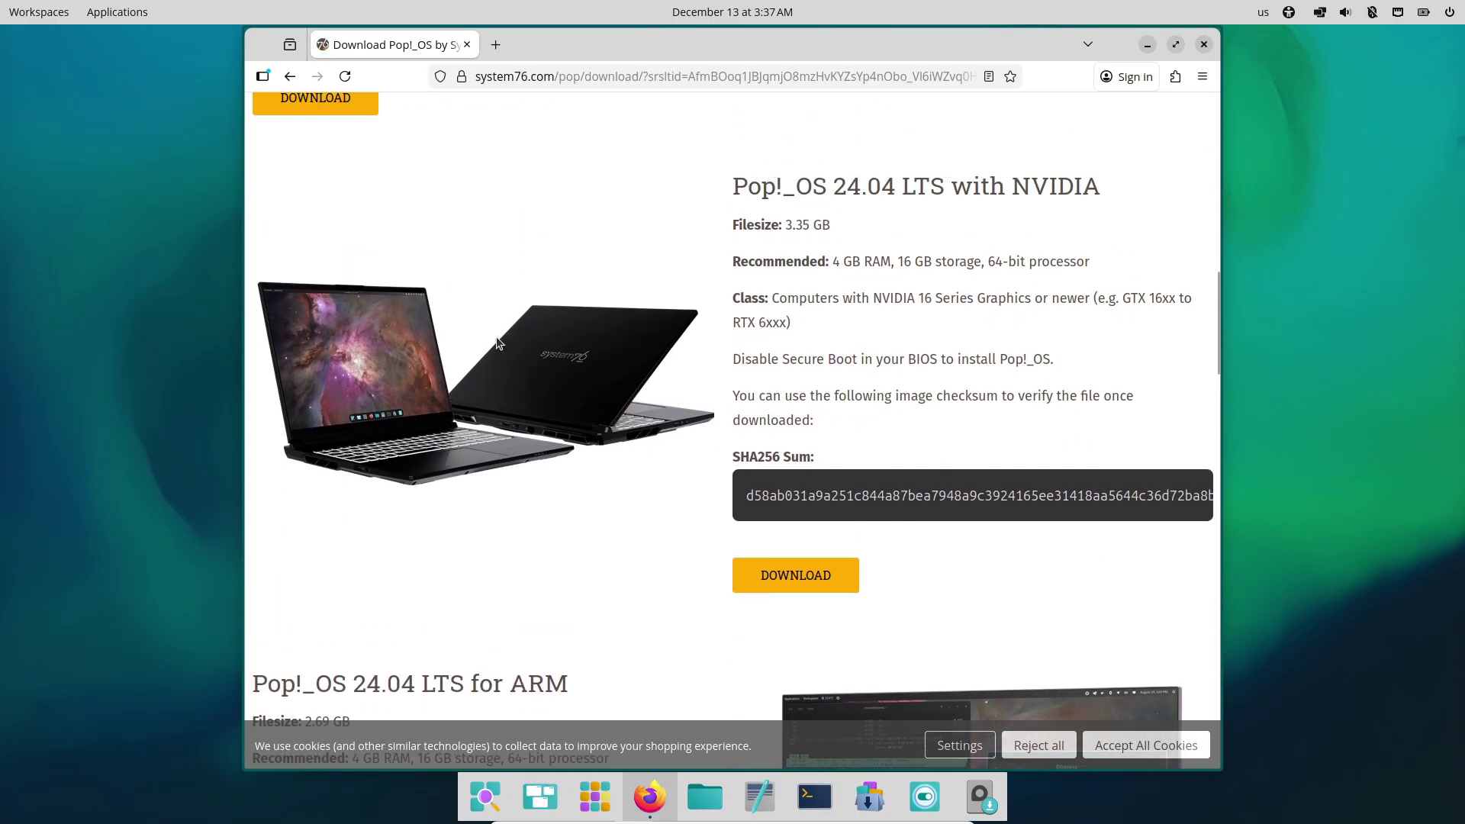
scroll(496, 341, "down", 7)
scroll(496, 341, "down", 6)
scroll(497, 341, "down", 8)
scroll(497, 340, "up", 7)
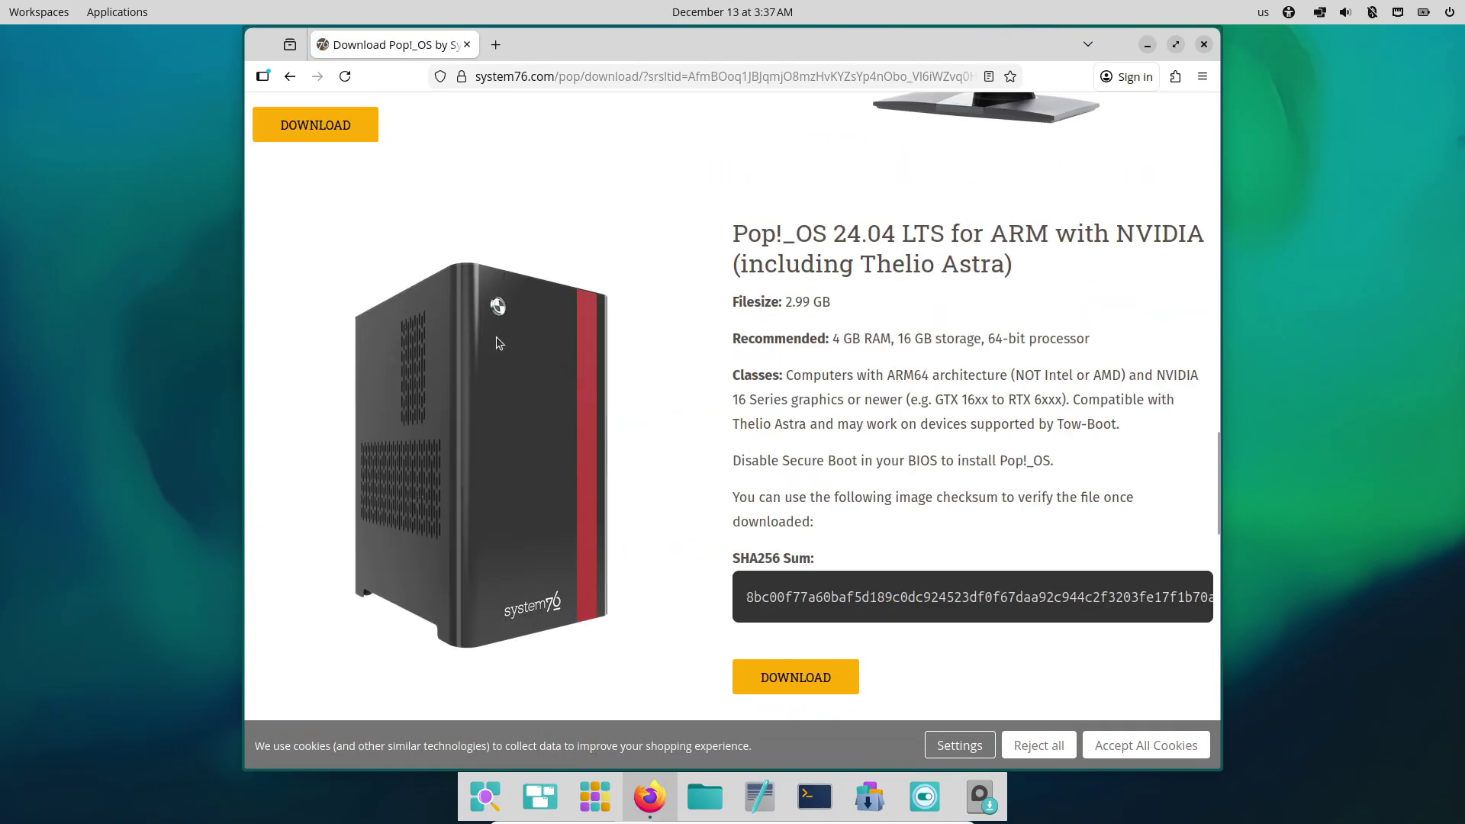
scroll(496, 340, "up", 6)
scroll(496, 340, "up", 6)
scroll(496, 341, "down", 1)
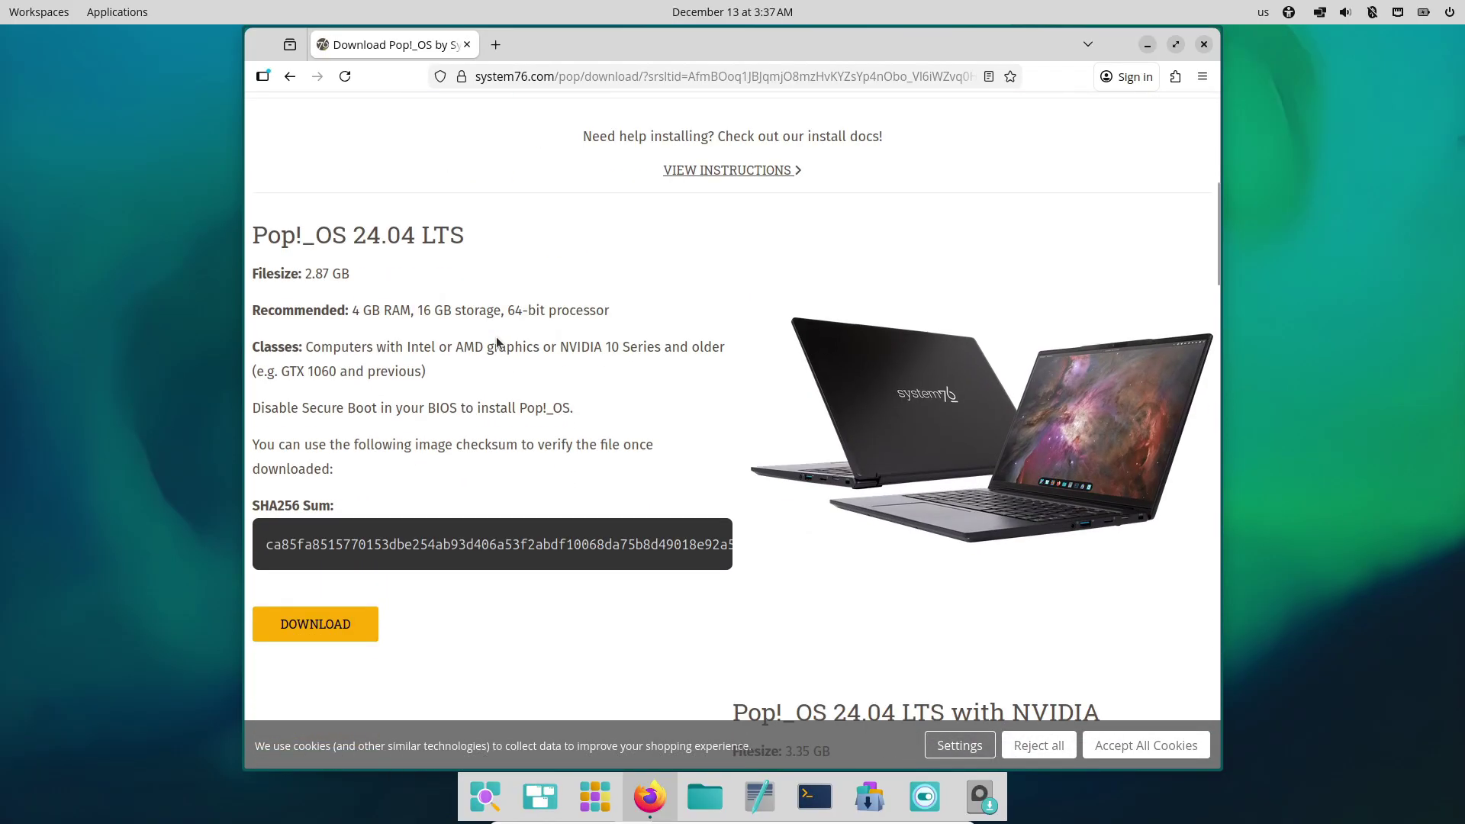
key("Tab")
key("Tab")
key("Return")
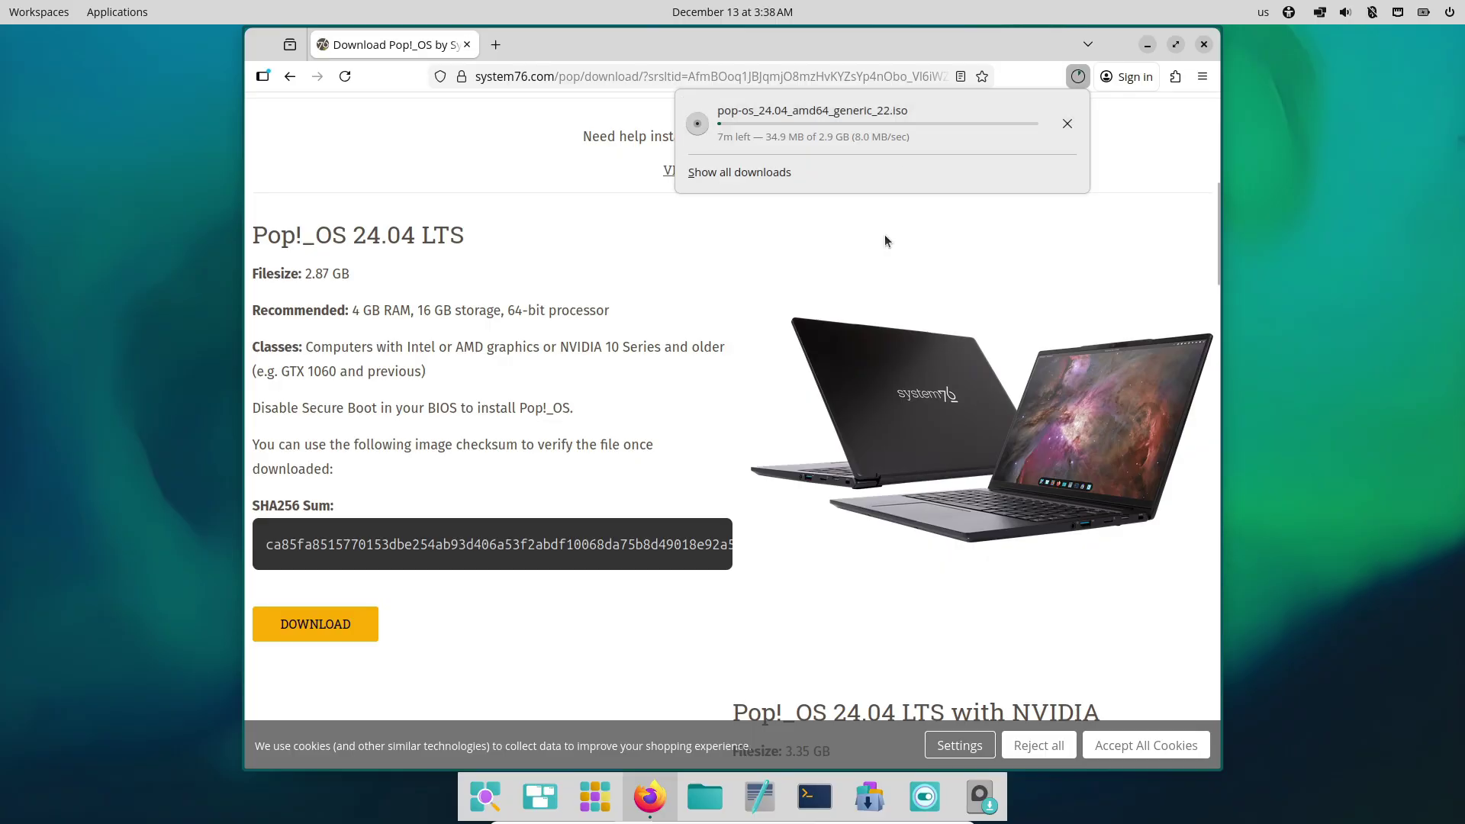
left_click(1068, 123)
Step: Start the NVIDIA Pop!_OS ISO download, then cancel it
scroll(915, 231, "down", 5)
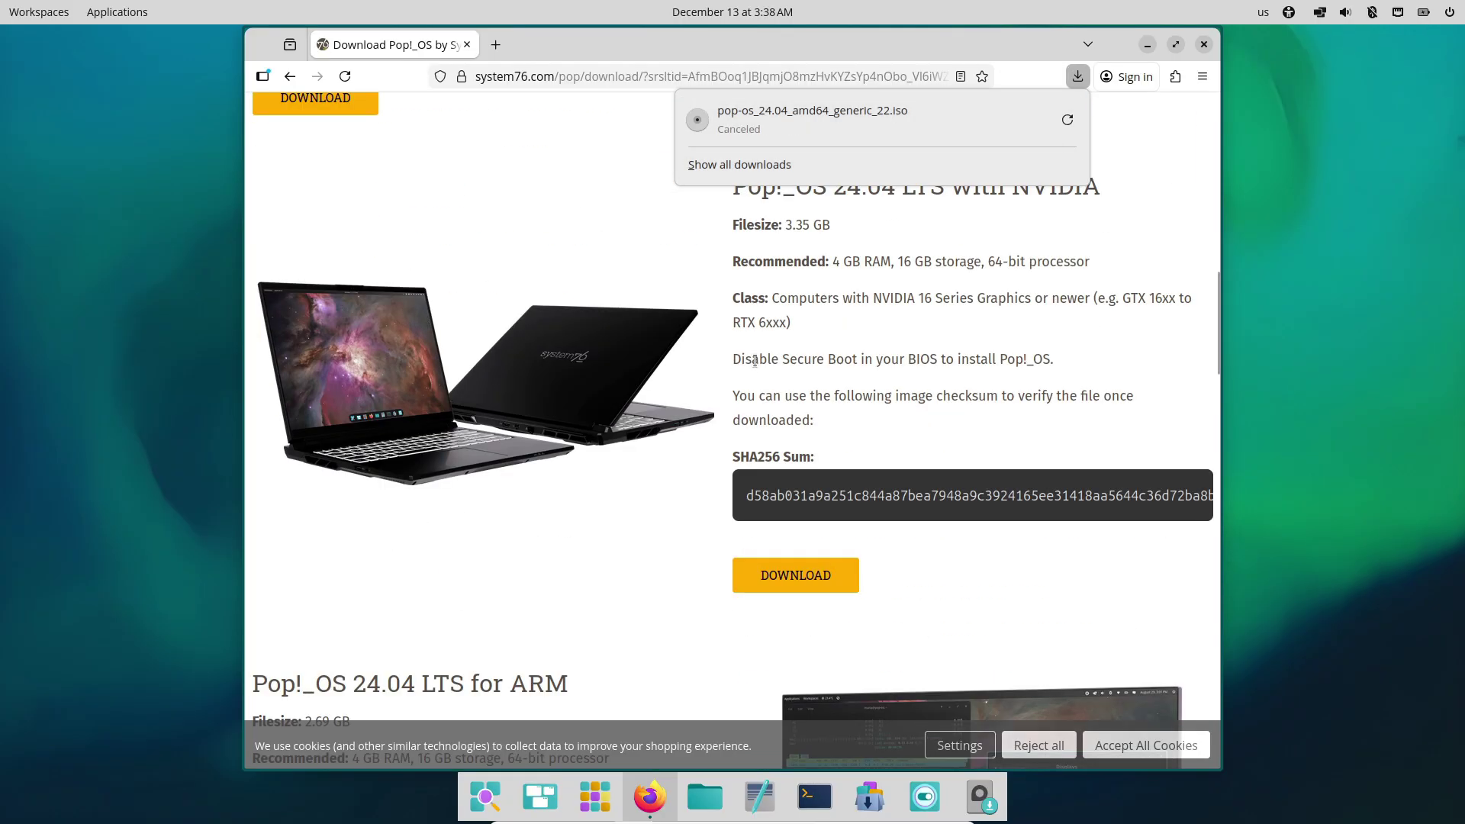
left_click(793, 574)
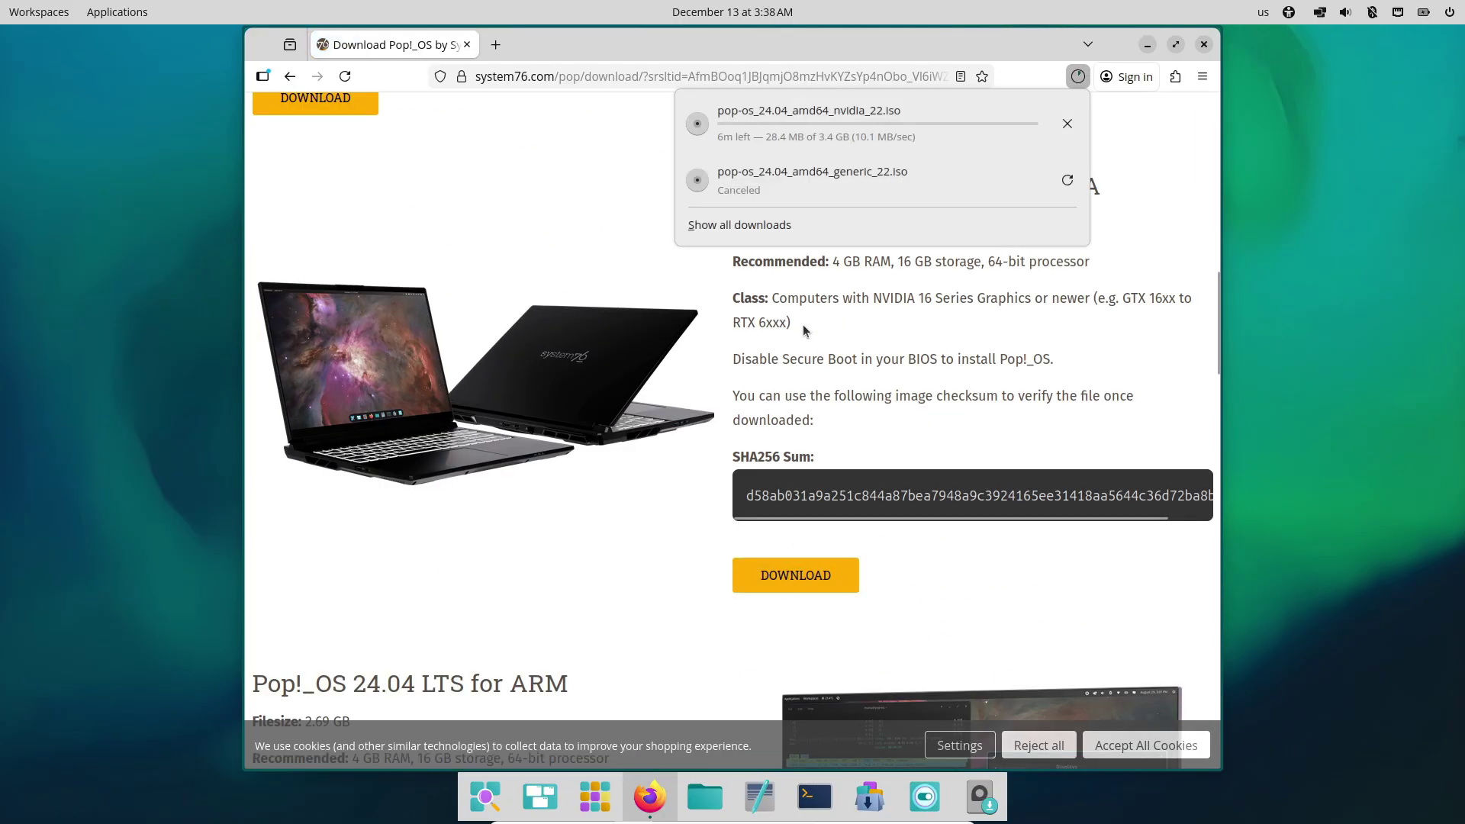
left_click(1059, 126)
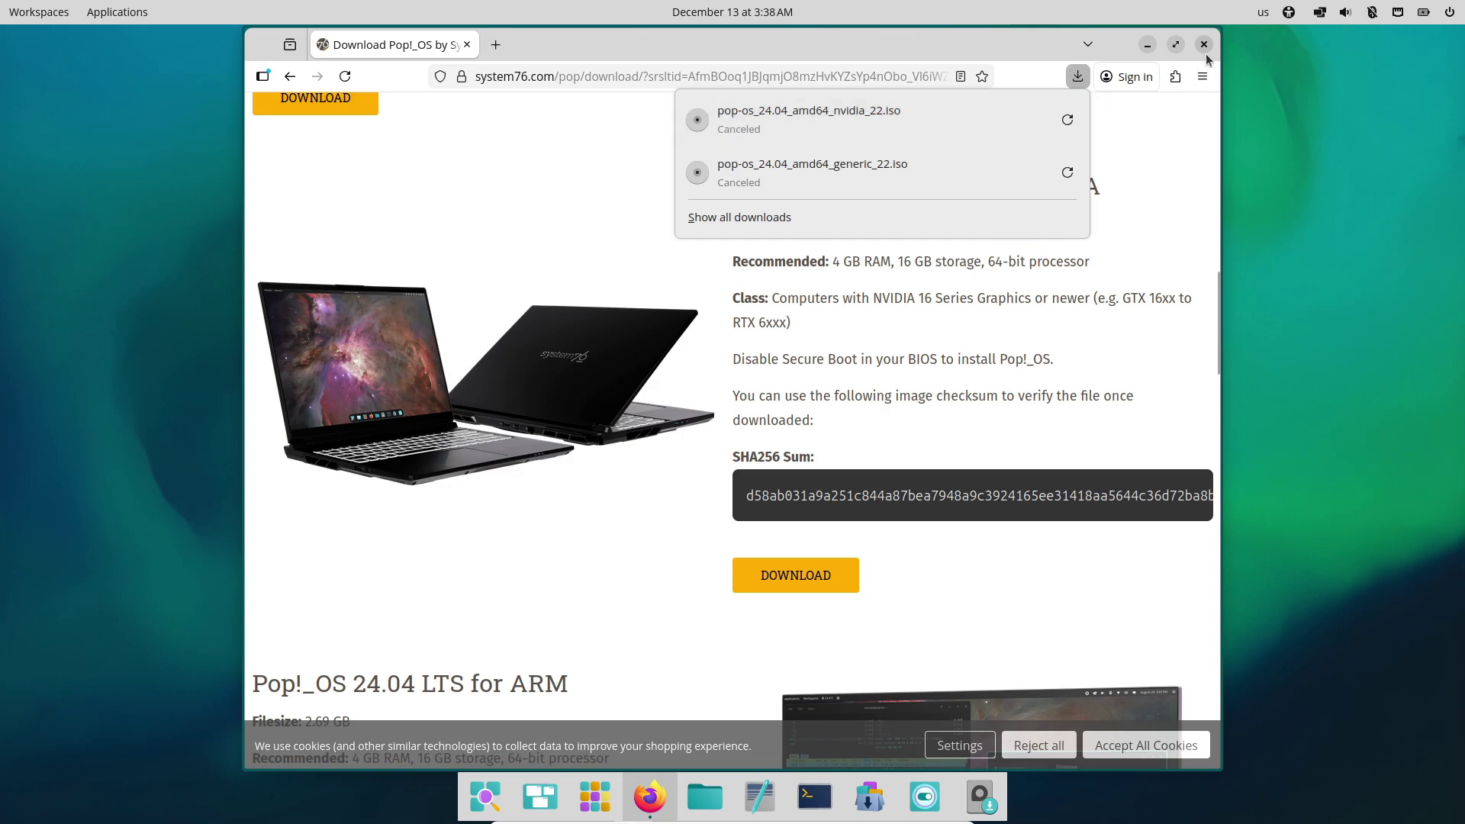